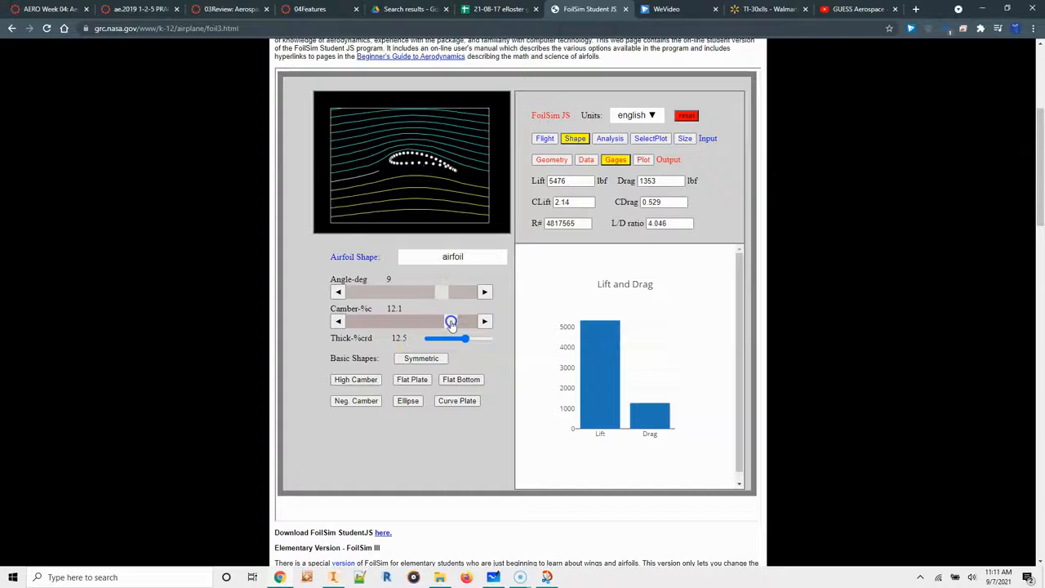
Step: Set the airfoil thickness to 14.9 % of chord and show the geometry output
click(471, 342)
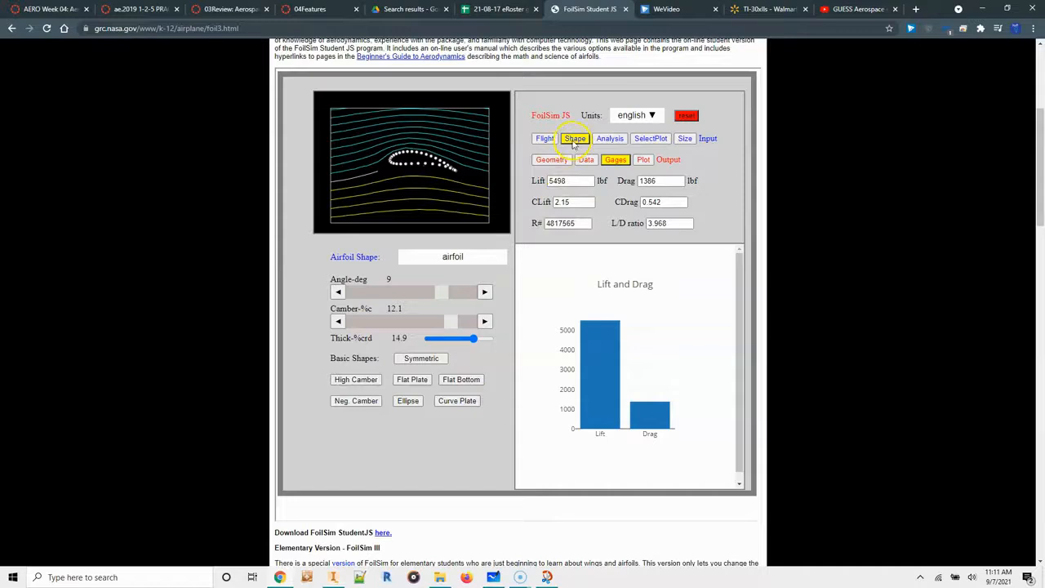
click(561, 163)
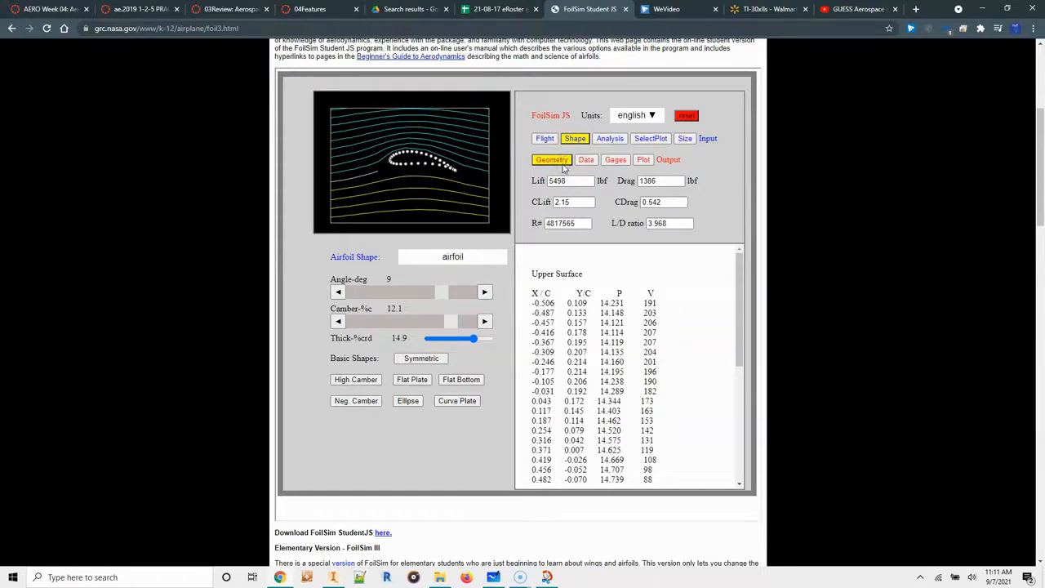
click(479, 340)
drag(476, 341, 473, 341)
drag(556, 302, 591, 371)
click(592, 371)
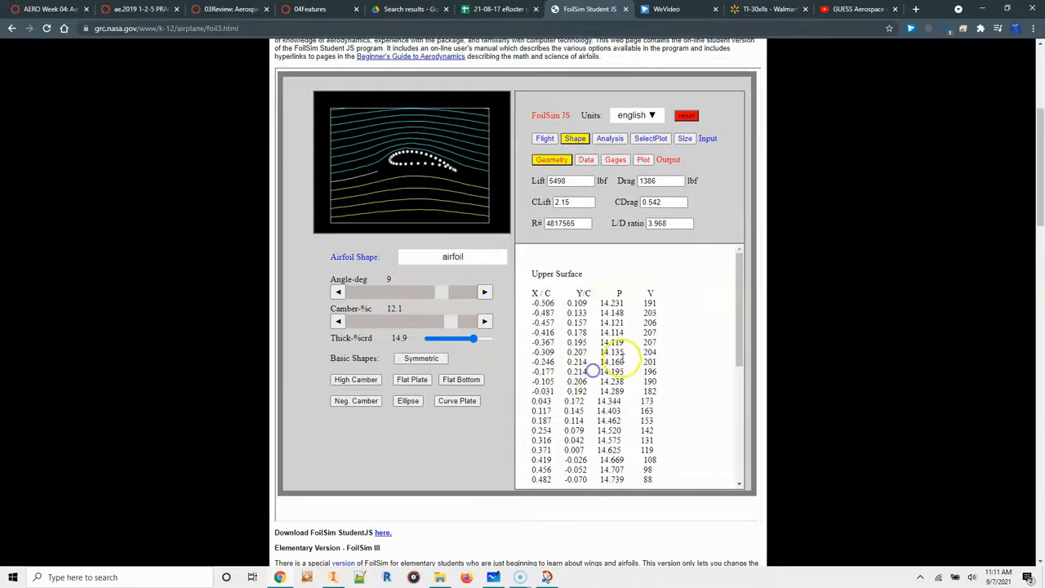
drag(659, 324, 631, 441)
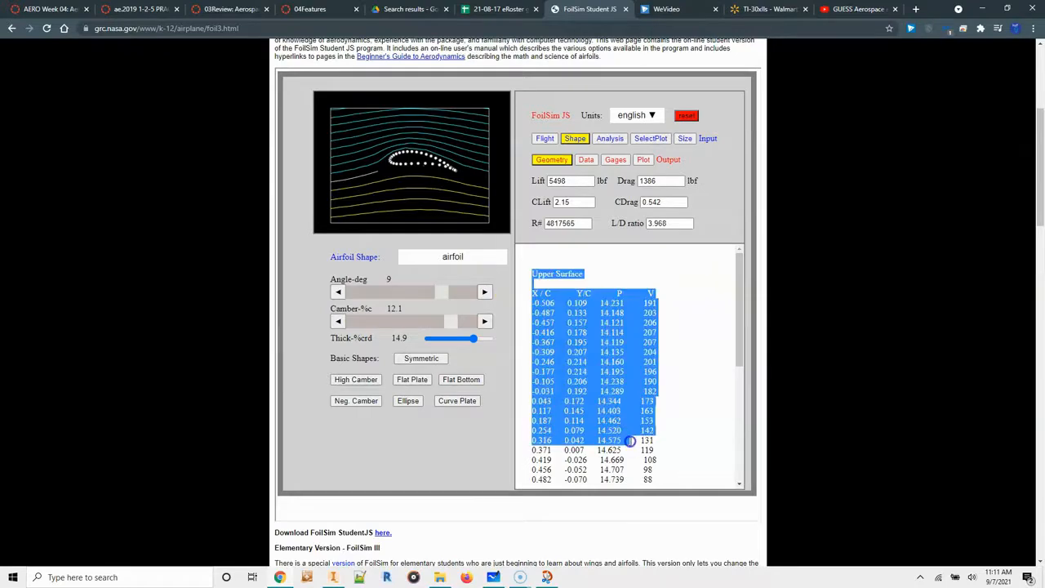
click(630, 441)
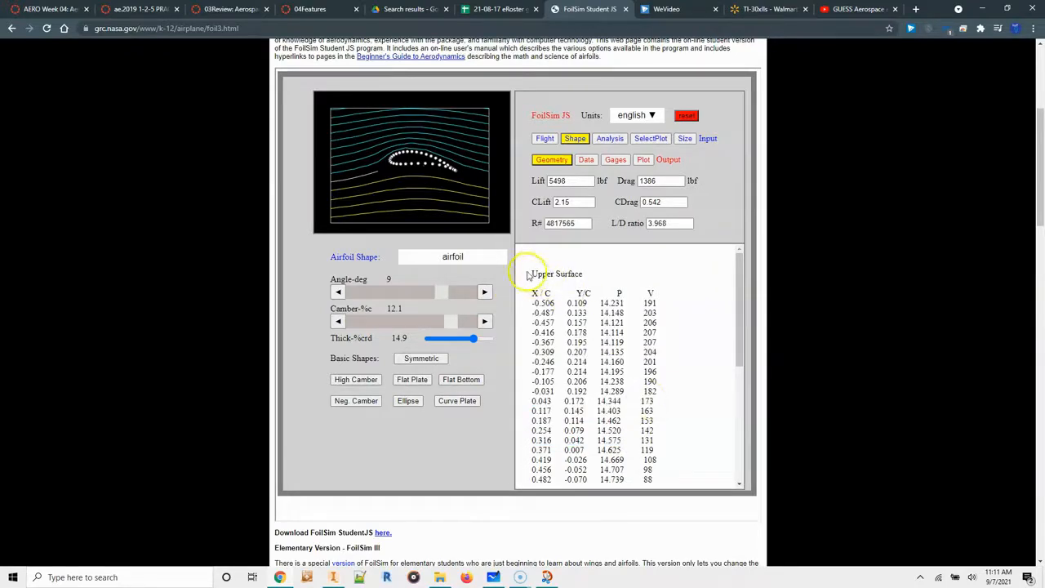
drag(527, 275, 684, 462)
click(684, 464)
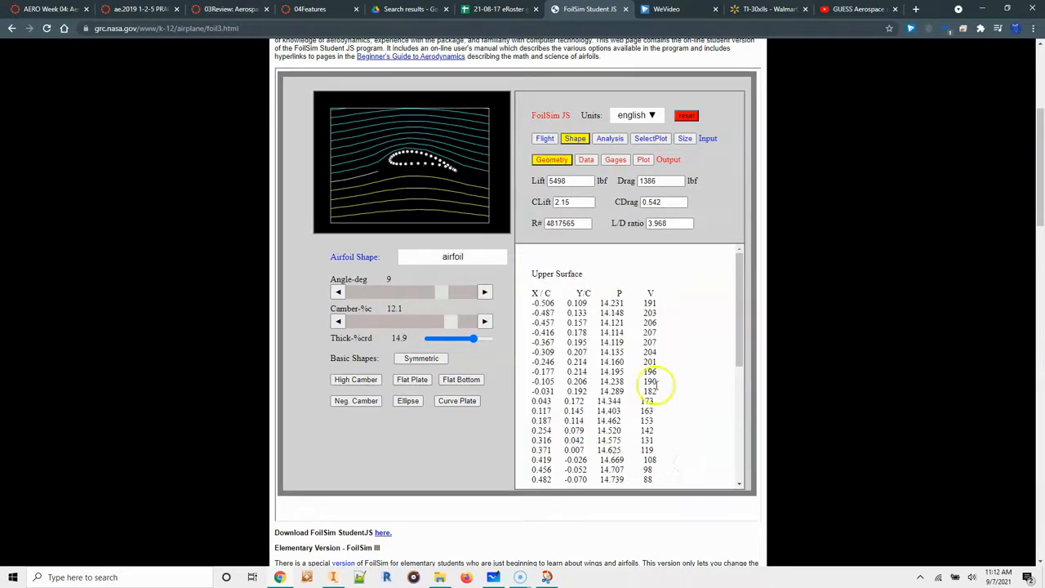
Step: Select and copy the whole simulator content, including the upper and lower surface coordinates
click(620, 269)
key(ctrl+a)
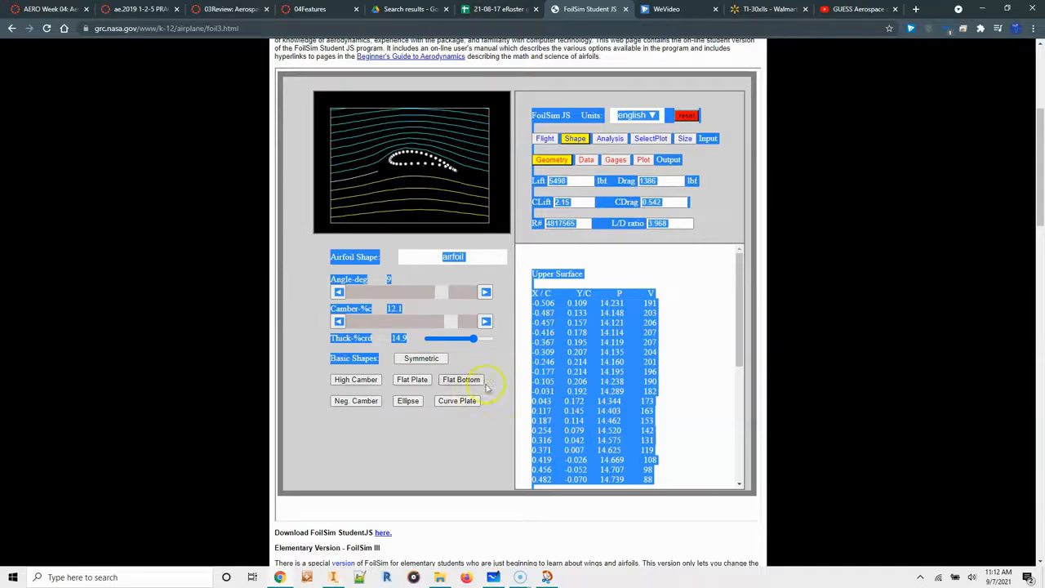
scroll(617, 343, down, 3)
scroll(620, 343, up, 4)
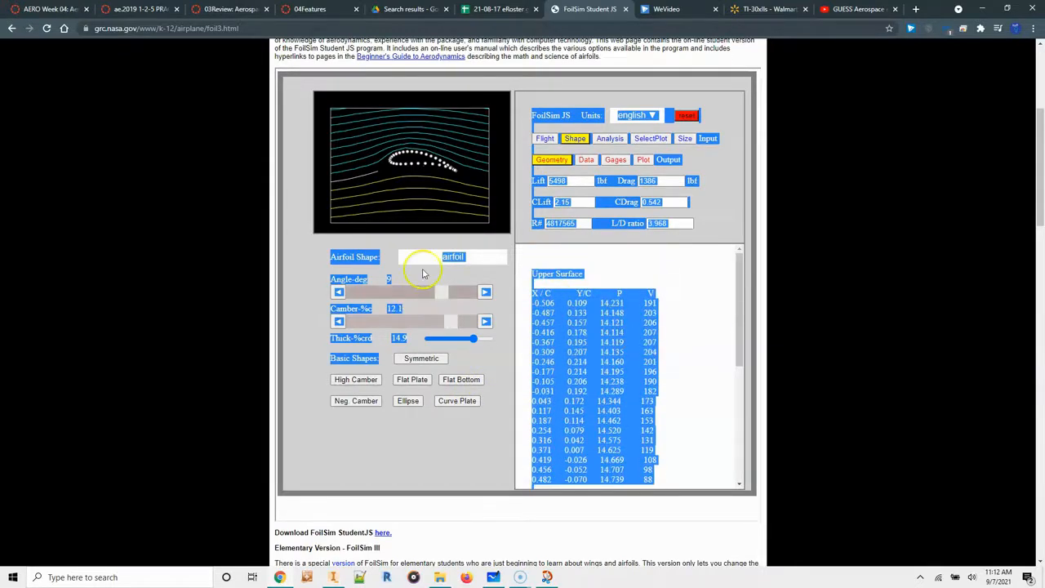
Step: Open Notepad and paste the copied simulator content into the empty document
click(93, 579)
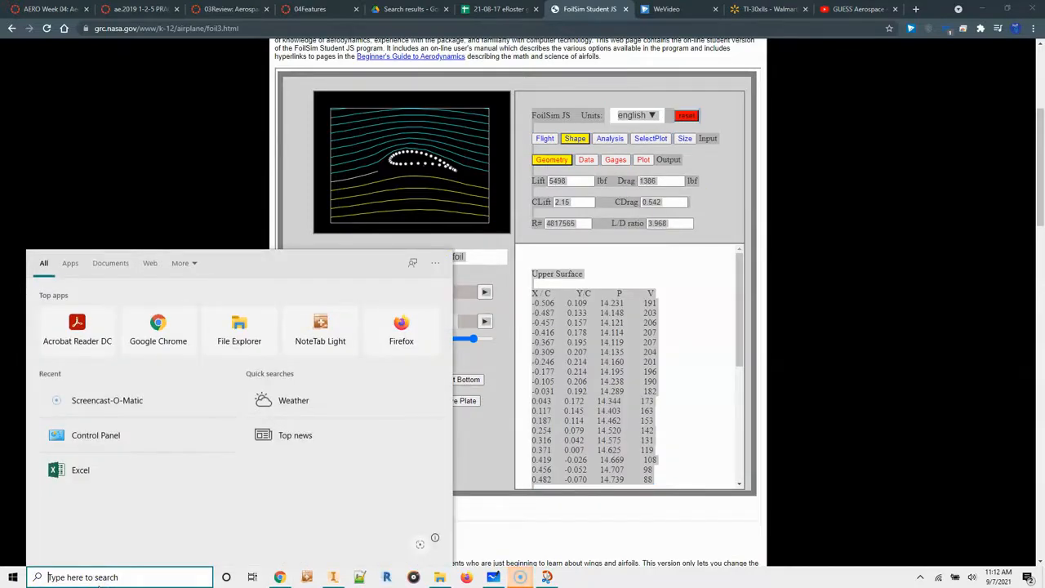
text(notepad)
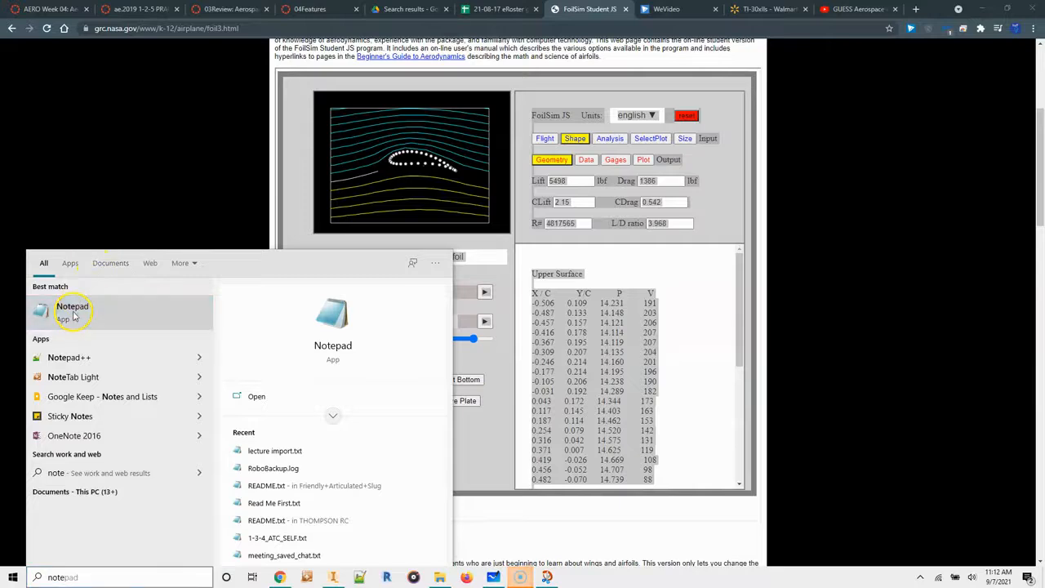
click(46, 306)
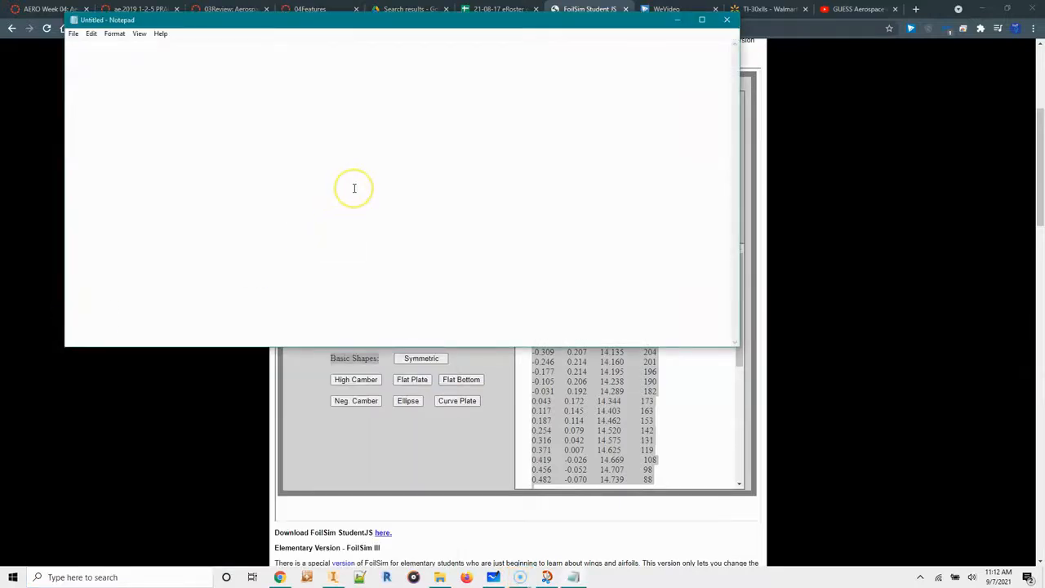
key(ctrl+v)
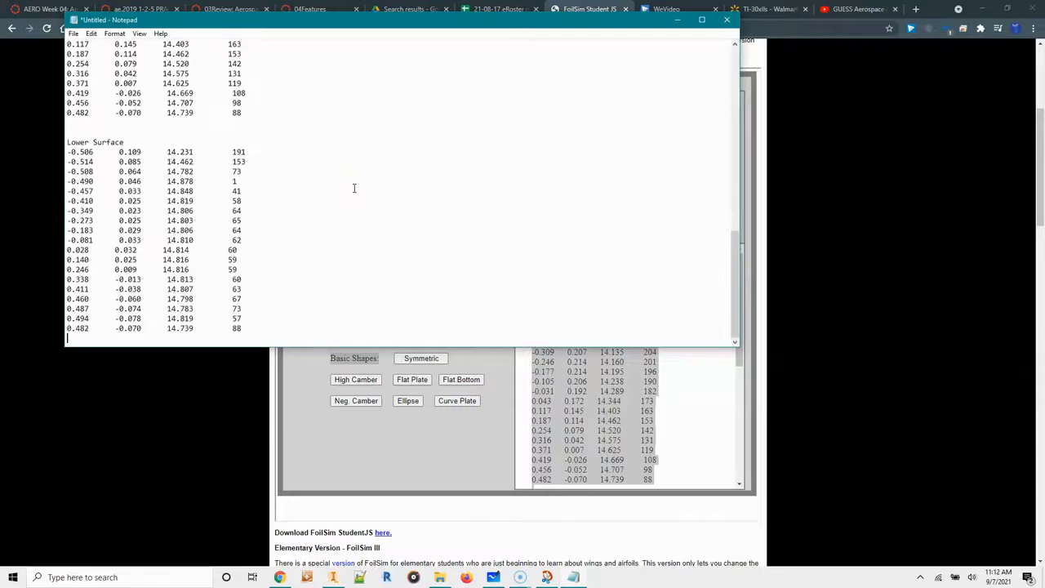
Step: Delete everything above the first upper surface coordinate row, including the X/C, Y/C, P and V heading line
key(ctrl+Home)
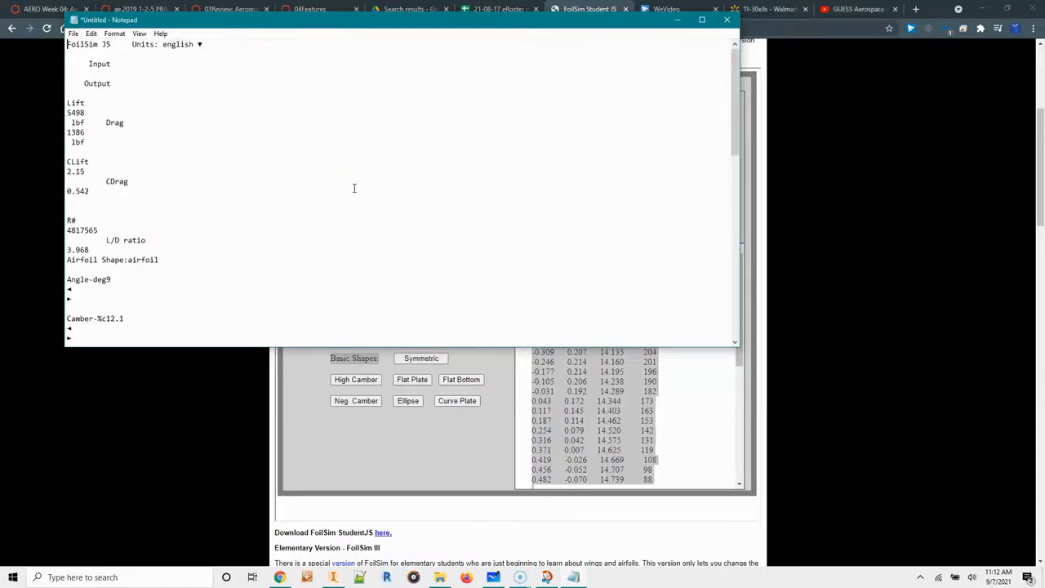
key(shift+Down)
key(shift+Down)
key(shift+Down)
key(shift+Down)
key(shift+Down)
key(shift+Down)
key(shift+Down)
key(shift+Down)
key(shift+Down)
key(shift+Down)
key(shift+Down)
key(shift+Down)
key(shift+Down)
key(shift+Down)
key(shift+Down)
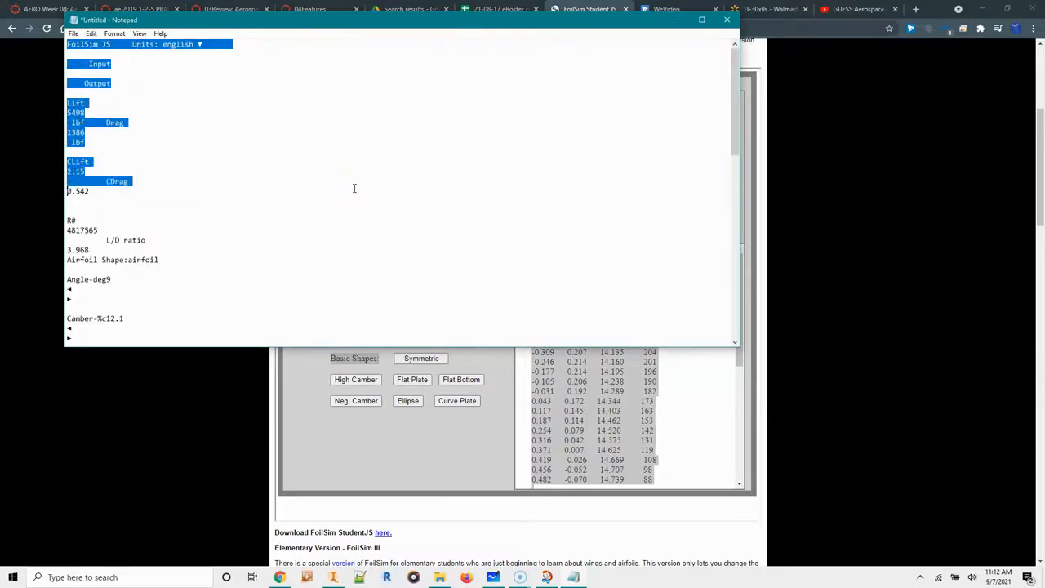
key(shift+Down)
key(shift+Down)
key(shift+Down)
key(shift+Down)
key(shift+Down)
key(shift+Down)
key(shift+Down)
key(shift+Down)
key(shift+Down)
key(shift+Down)
key(shift+Down)
key(shift+Down)
key(shift+Down)
key(shift+Down)
key(shift+Down)
key(shift+Down)
key(shift+Down)
key(shift+Down)
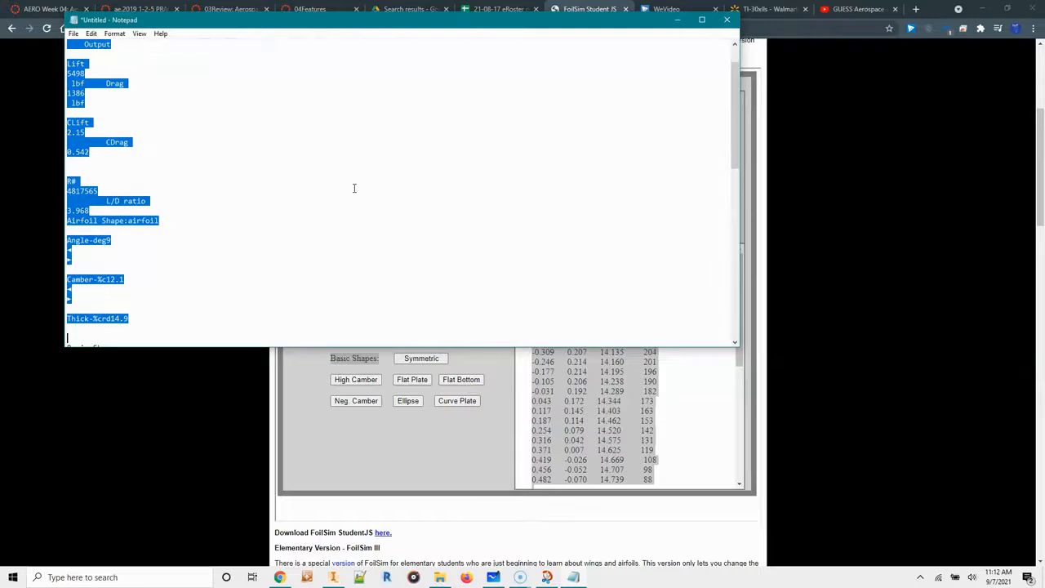
key(shift+Down)
key(shift+Down)
key(shift+Down)
key(shift+Down)
key(shift+Down)
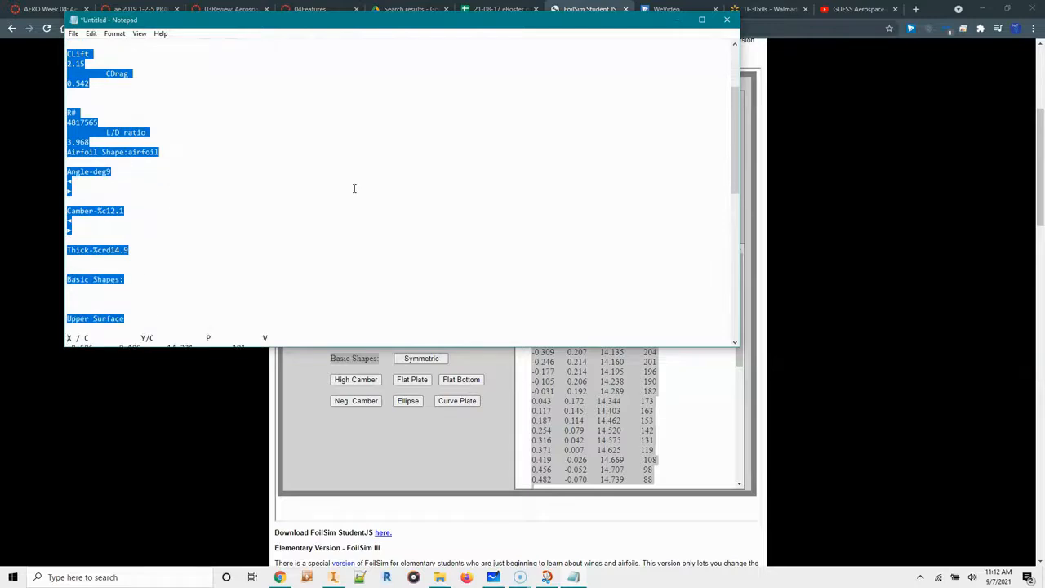
key(shift+Down)
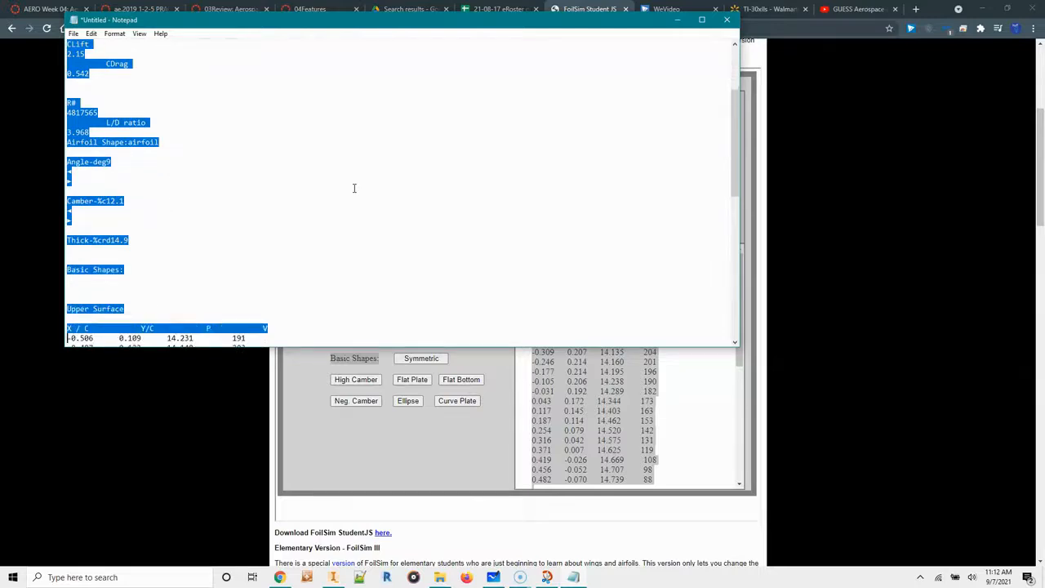
key(Delete)
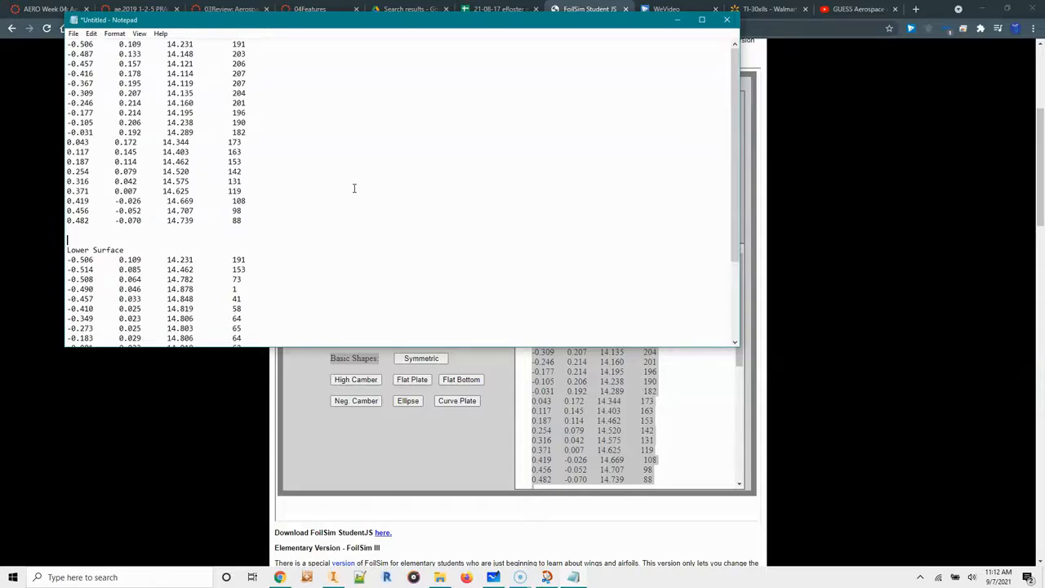
Step: Remove the blank lines and the Lower Surface heading between the two coordinate blocks
key(shift+Up)
key(shift+Up)
key(shift+Up)
key(Delete)
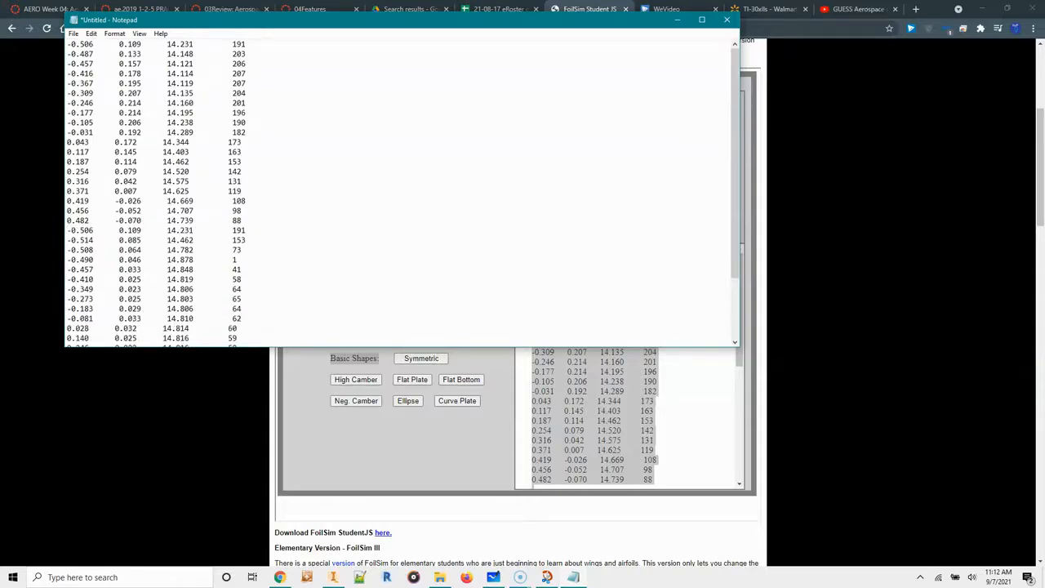
scroll(378, 188, down, 3)
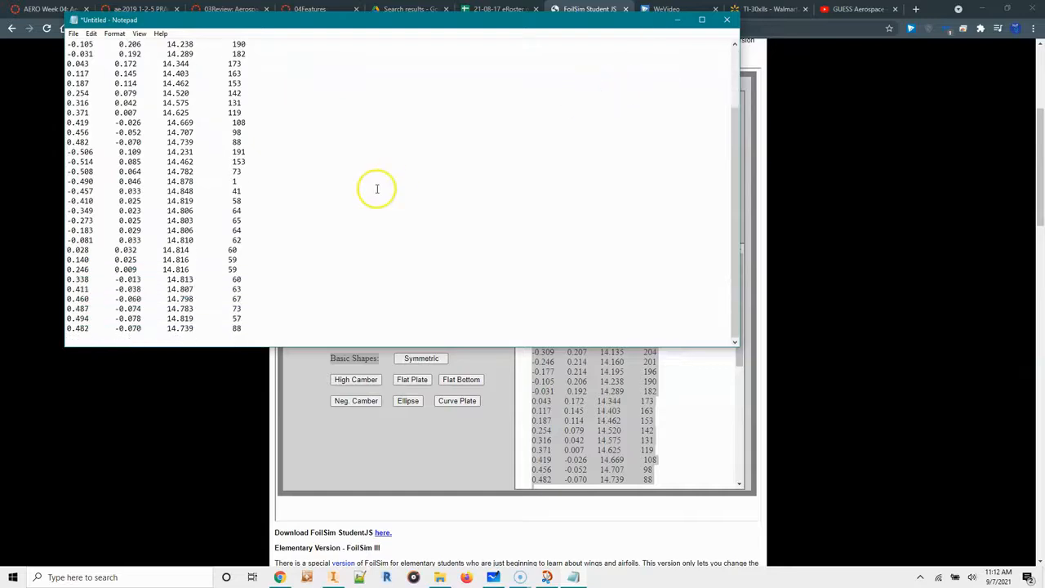
scroll(377, 188, up, 3)
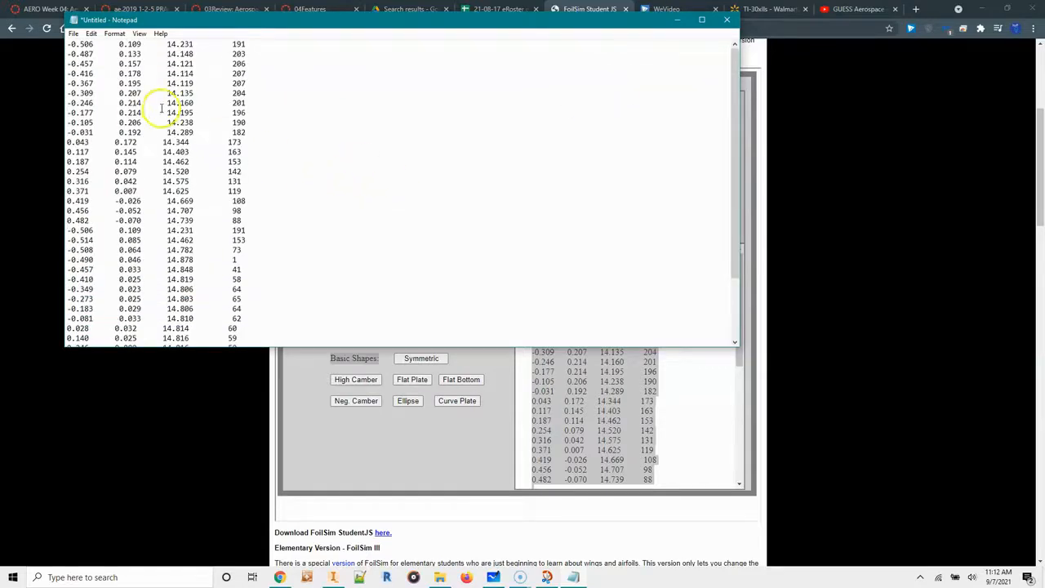
Step: Examine the spacing between the first two values in the first coordinate row
click(106, 46)
key(Left)
key(Left)
key(Left)
key(Left)
key(Left)
key(Right)
key(Right)
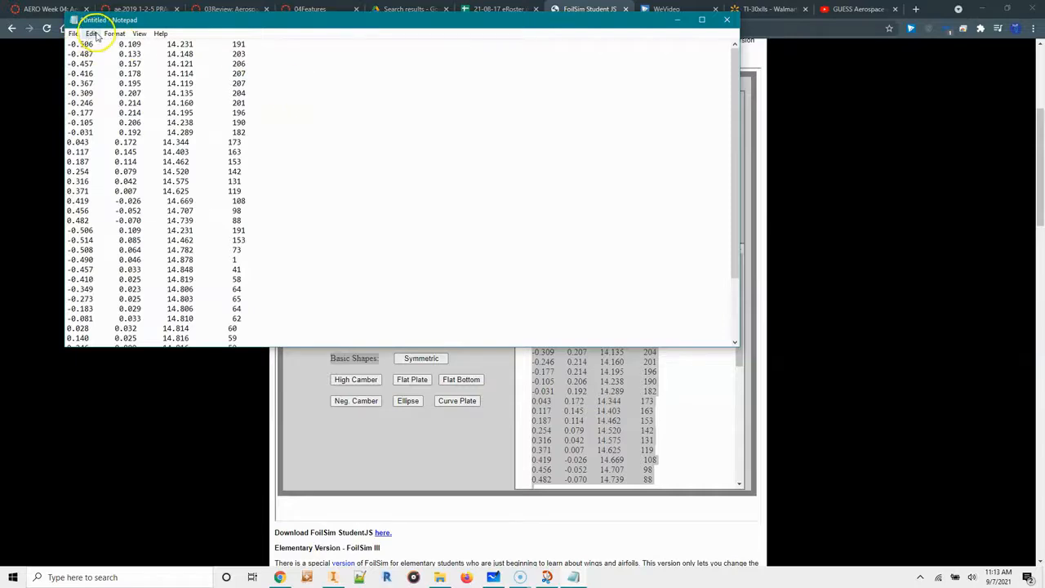
Step: Try replacing the spaces between the columns with commas throughout the document, and undo the replacement
click(93, 34)
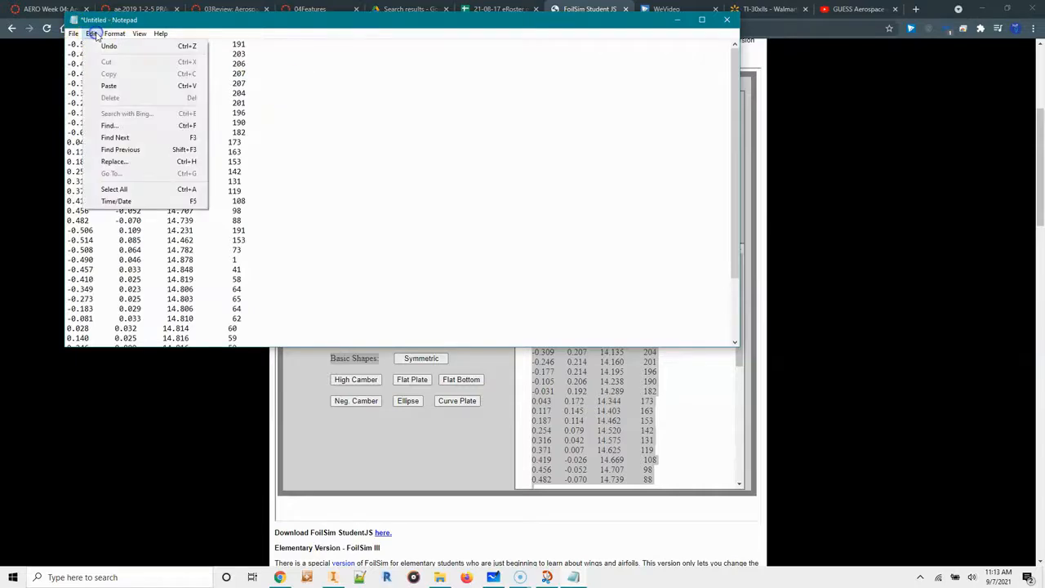
click(114, 161)
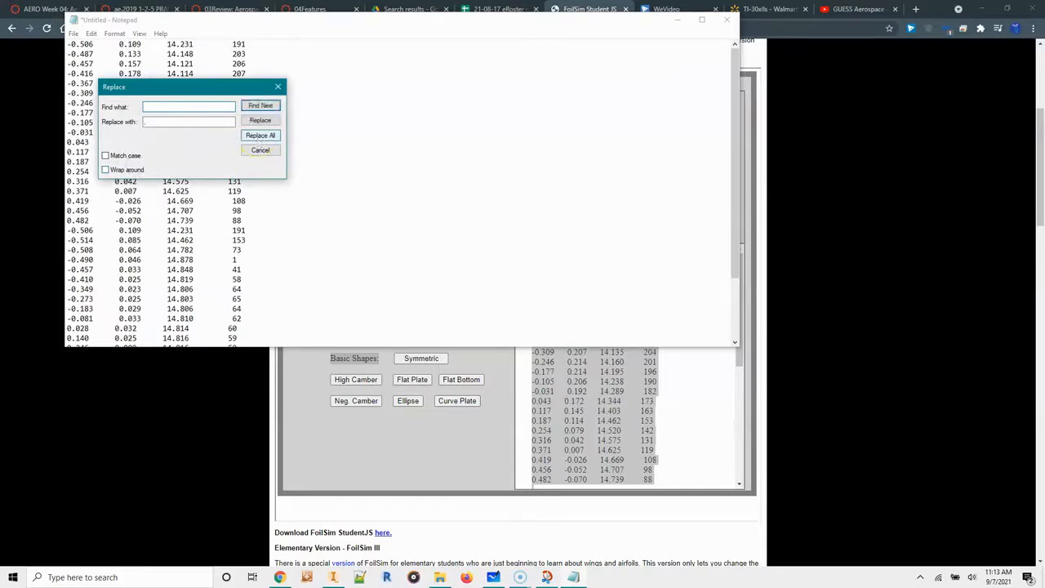
click(144, 122)
text(,)
click(272, 136)
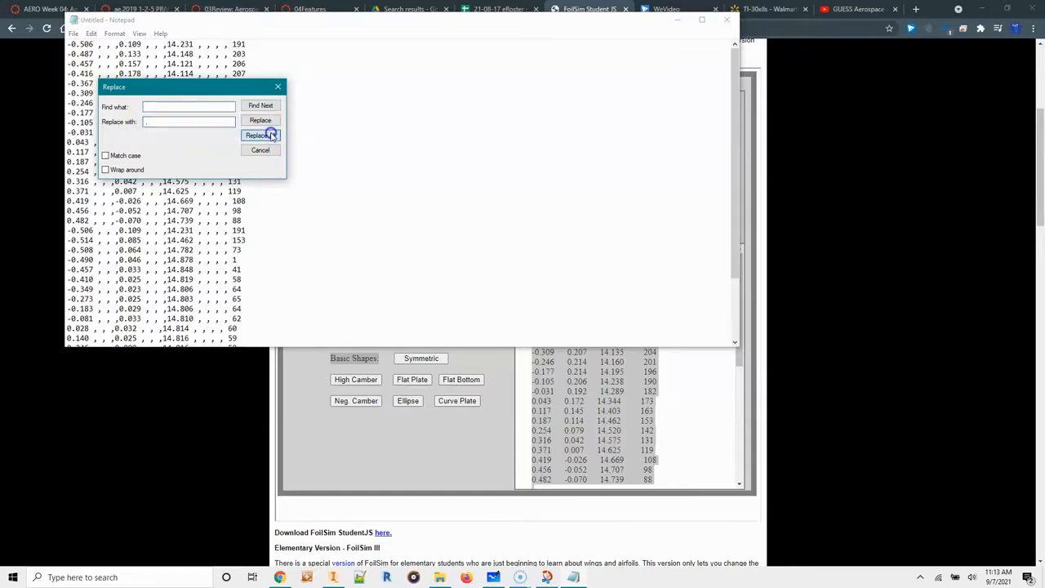
click(264, 155)
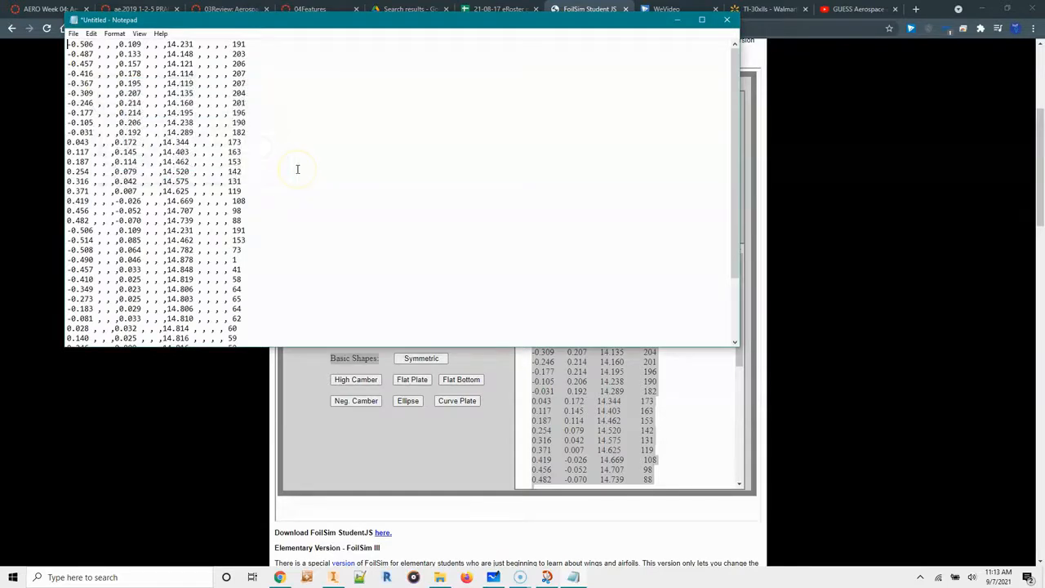
key(ctrl+z)
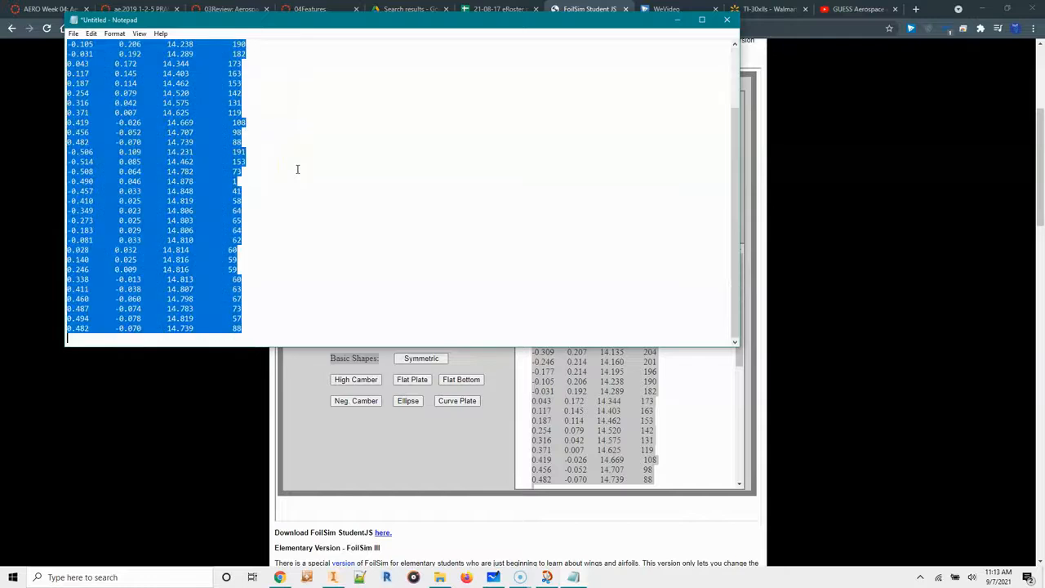
Step: Collapse the gaps between the coordinate columns to single spaces by repeatedly replacing double spaces with one space throughout the document
key(alt+e)
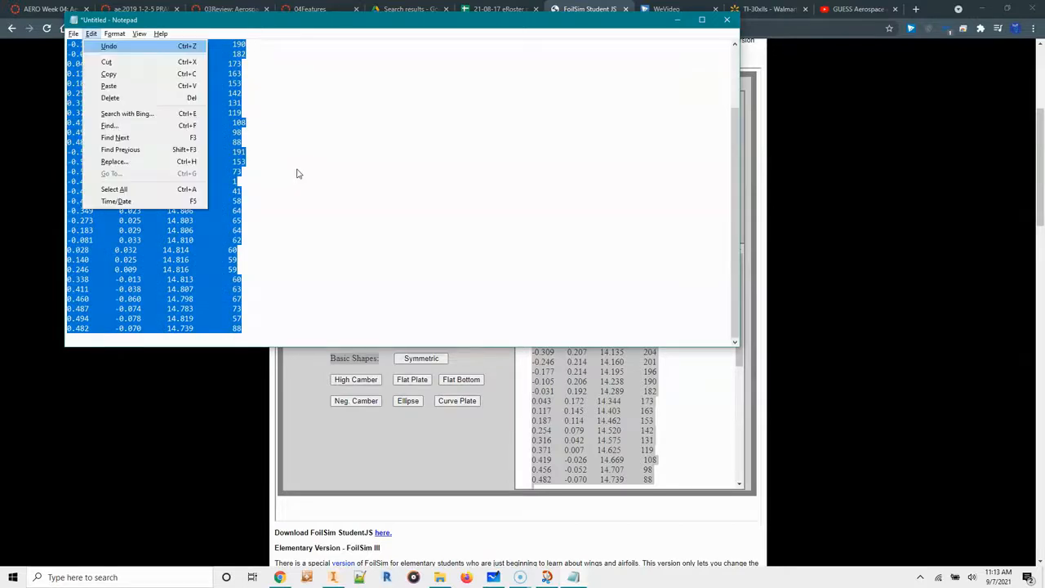
key(Down)
key(Down)
key(Down)
key(Down)
key(Down)
key(Down)
key(Down)
key(Down)
key(Down)
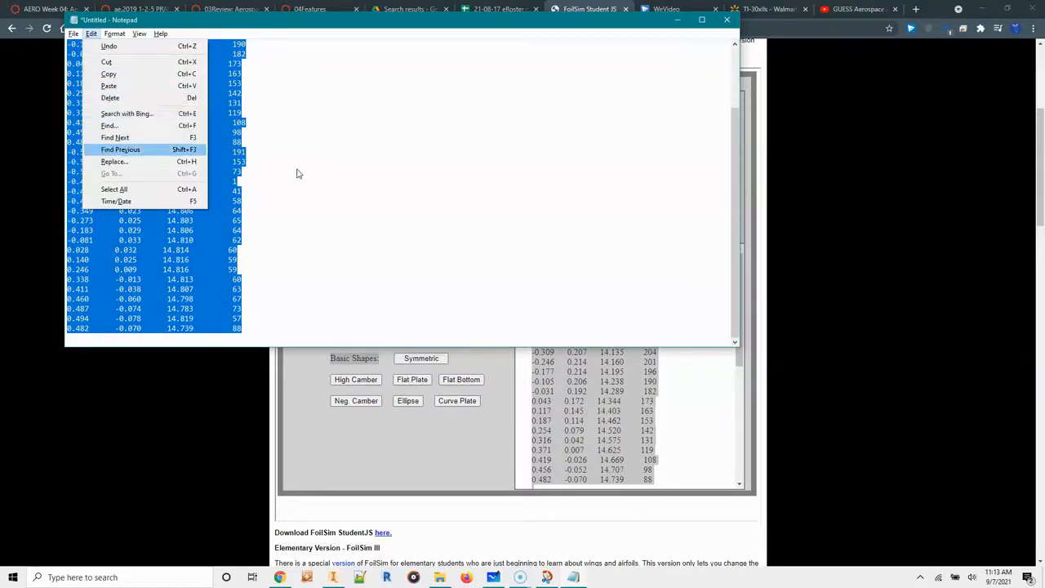
key(Return)
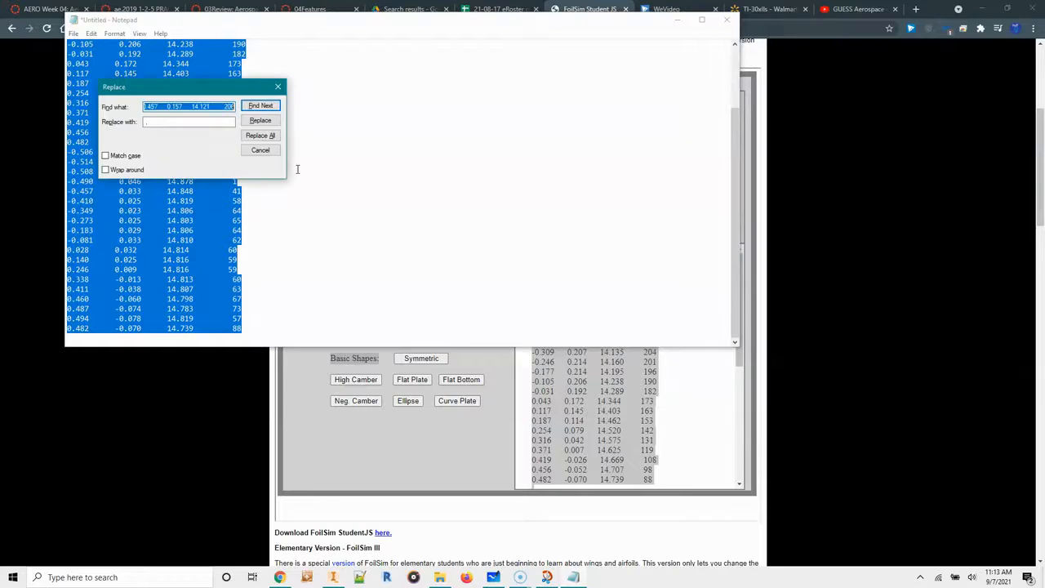
key(BackSpace)
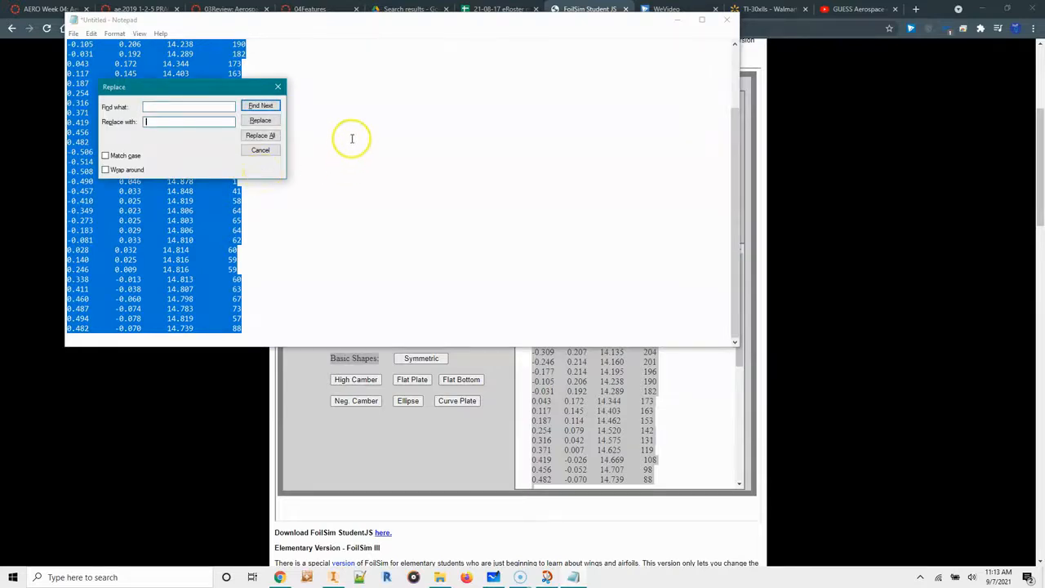
click(263, 135)
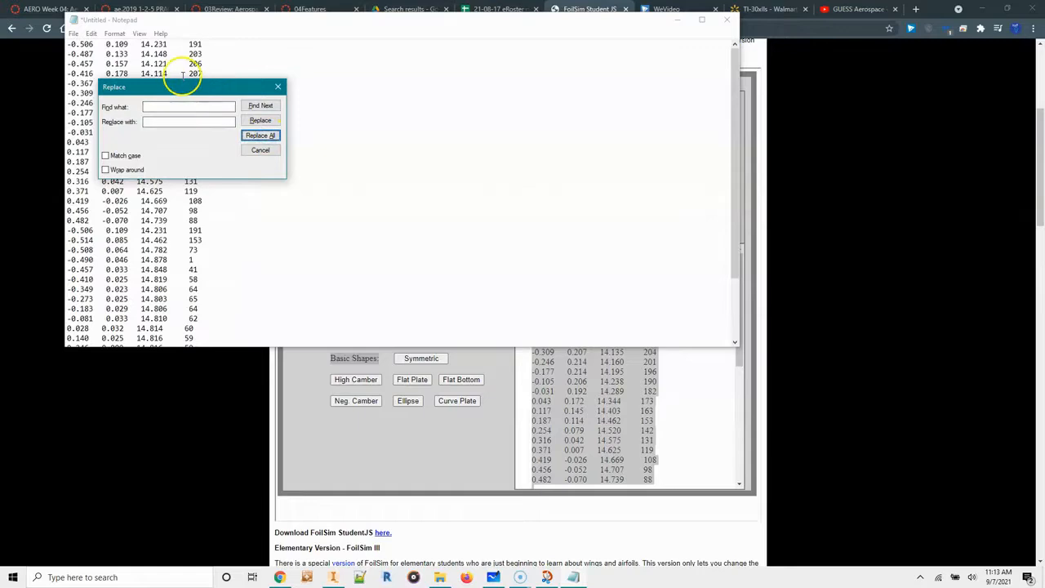
drag(195, 85, 395, 75)
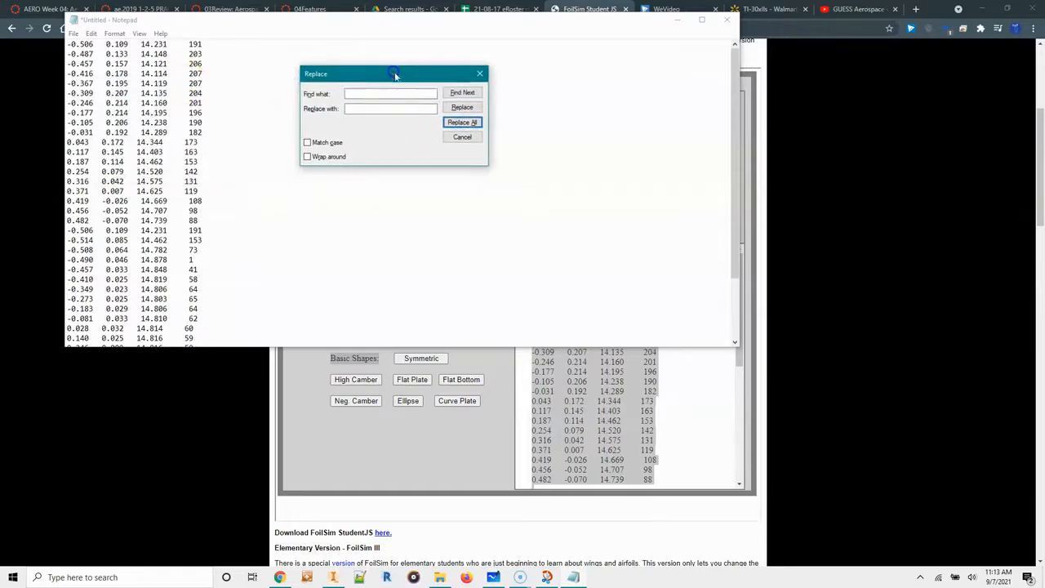
click(462, 122)
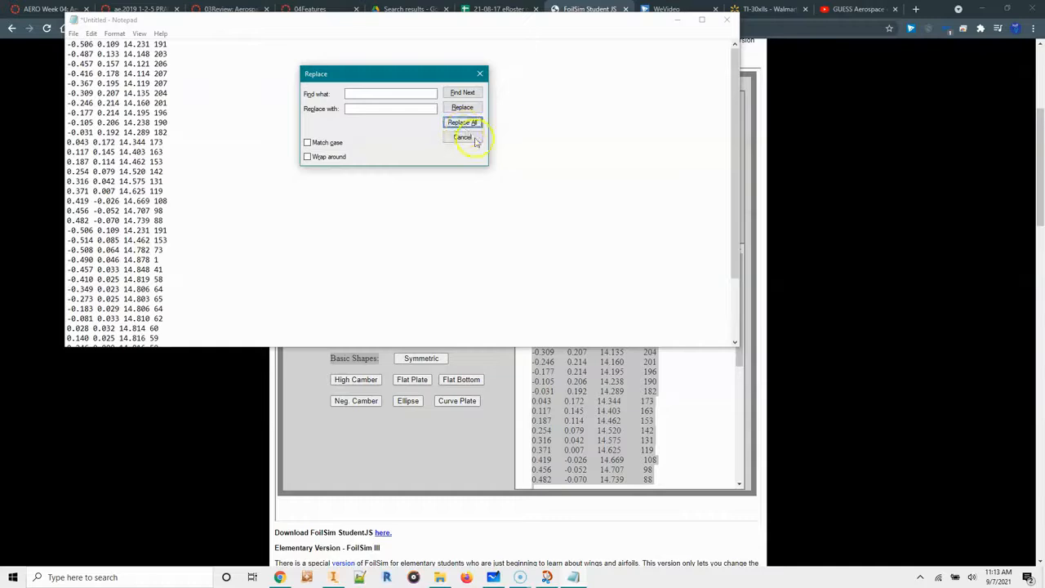
Step: Replace every single space between the coordinate columns with a comma throughout the document
click(377, 93)
key(BackSpace)
key(Tab)
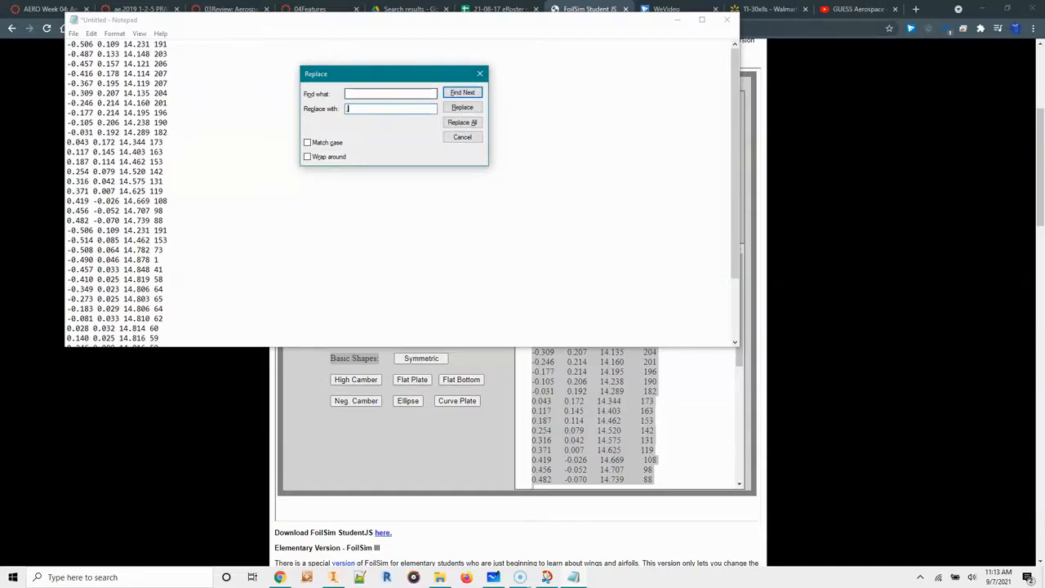
click(457, 124)
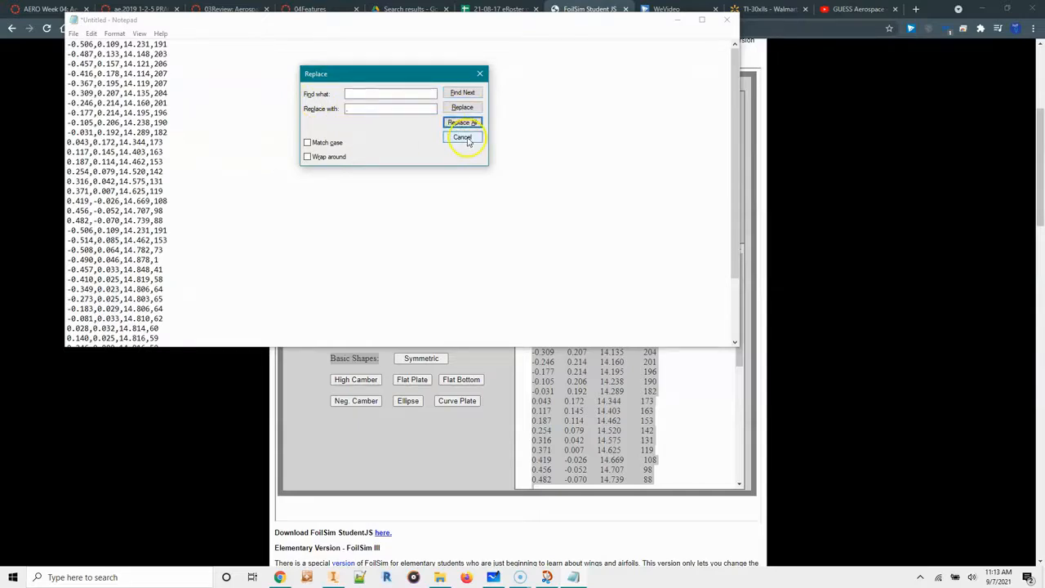
click(479, 73)
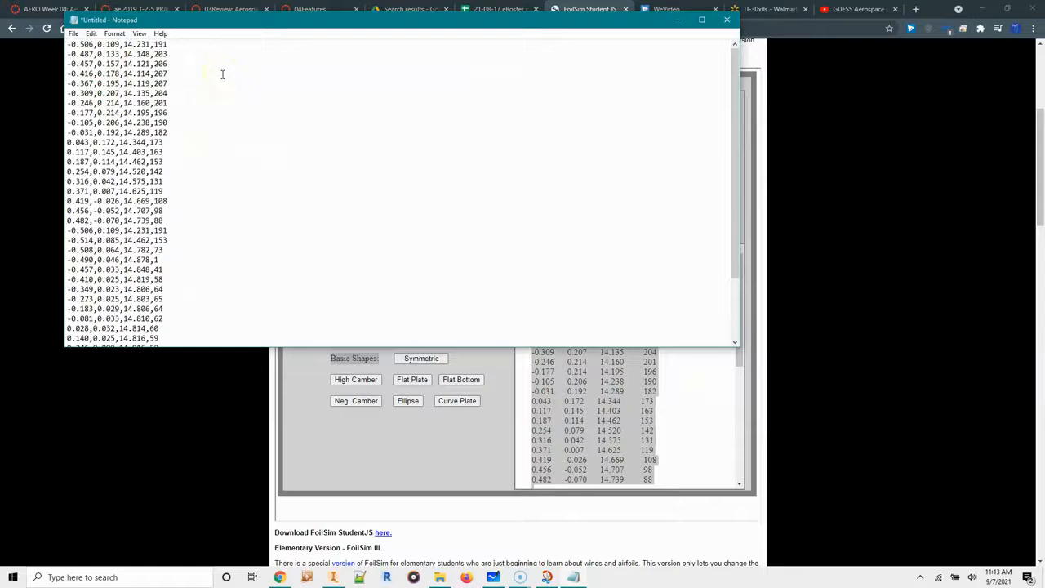
Step: Copy all the comma-separated coordinate text and paste it into cell A1 of a new blank Excel workbook
key(ctrl+a)
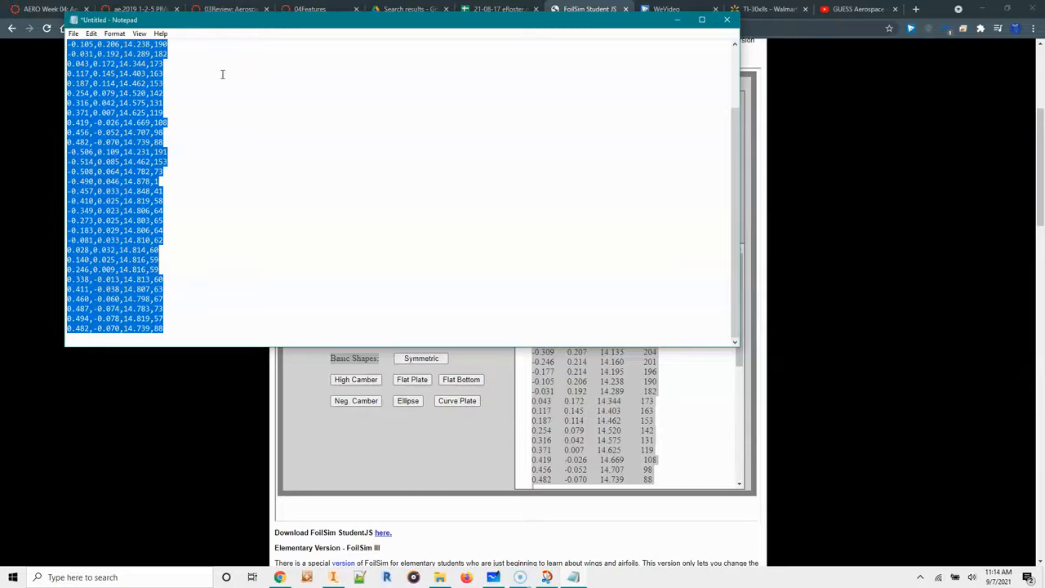
key(super)
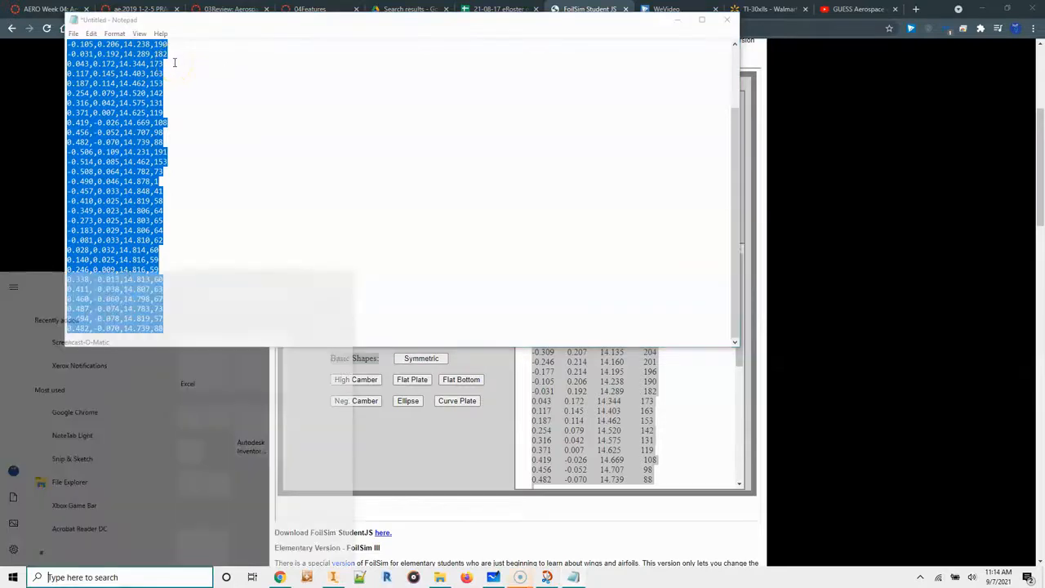
text(EXCEL)
key(Return)
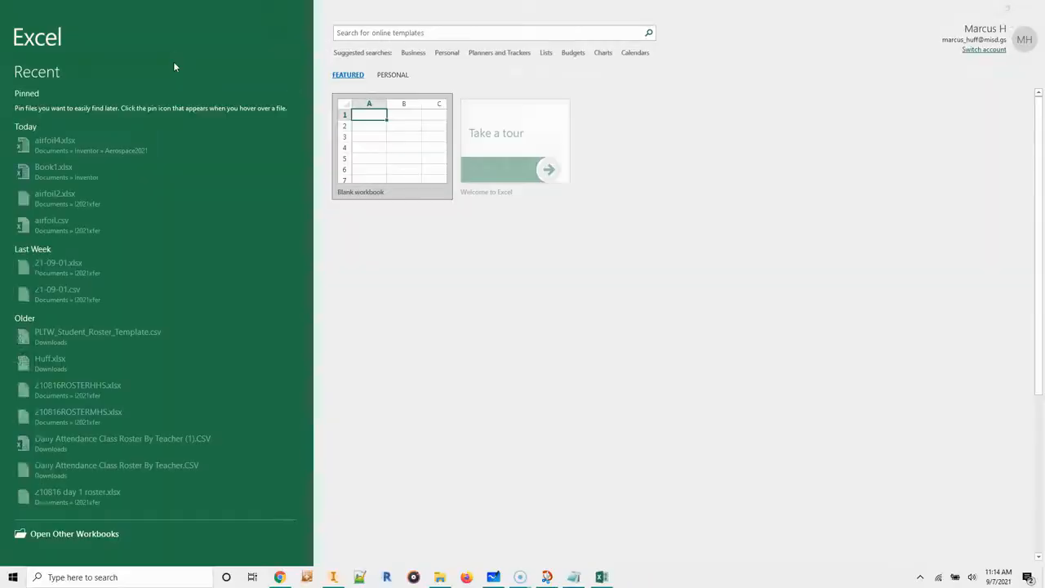
click(394, 151)
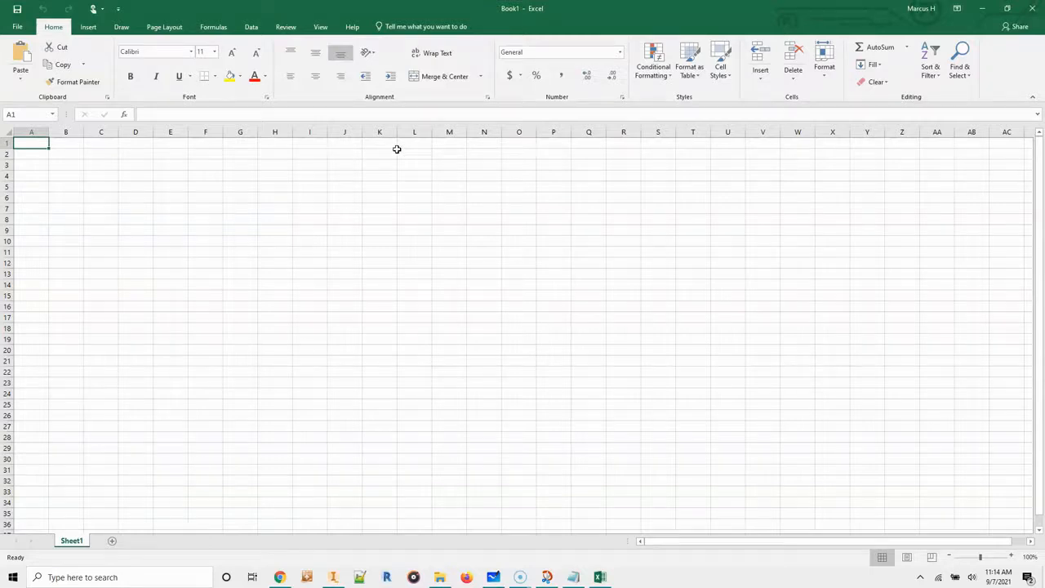
key(ctrl+v)
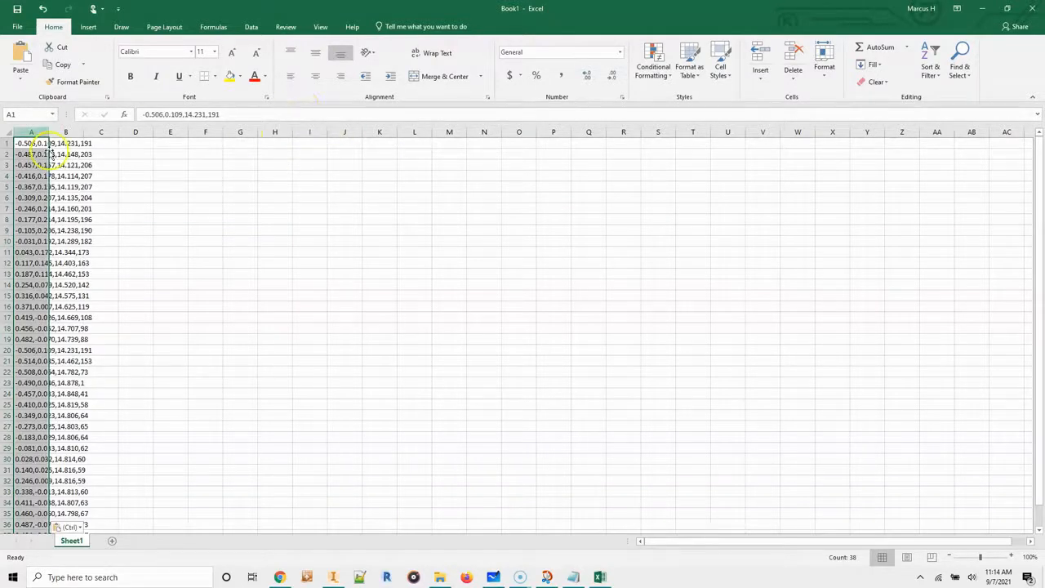
Step: Split the pasted coordinates in column A into separate columns with Text to Columns, as delimited data with comma as a delimiter
click(75, 82)
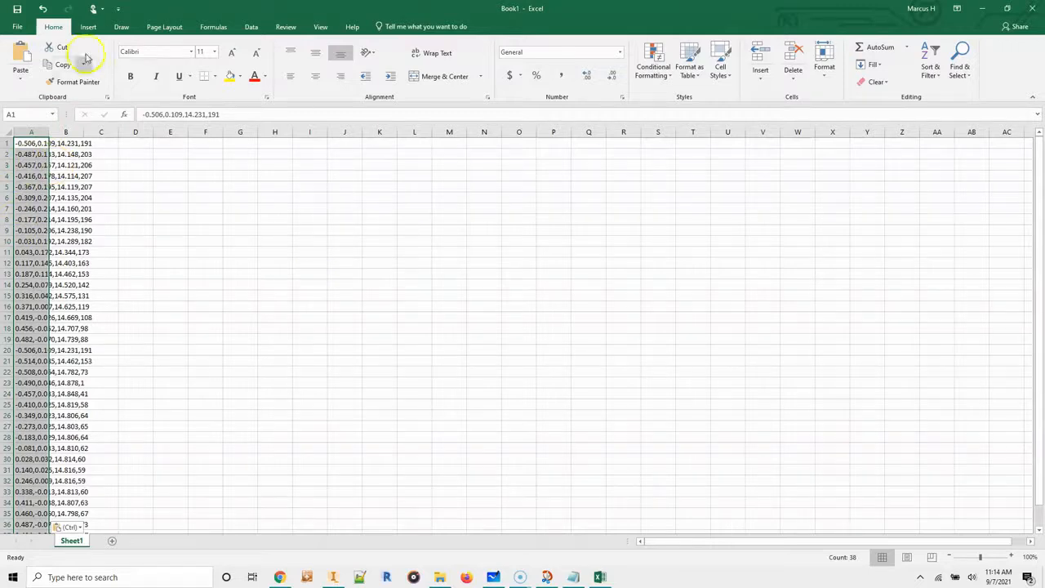
click(252, 27)
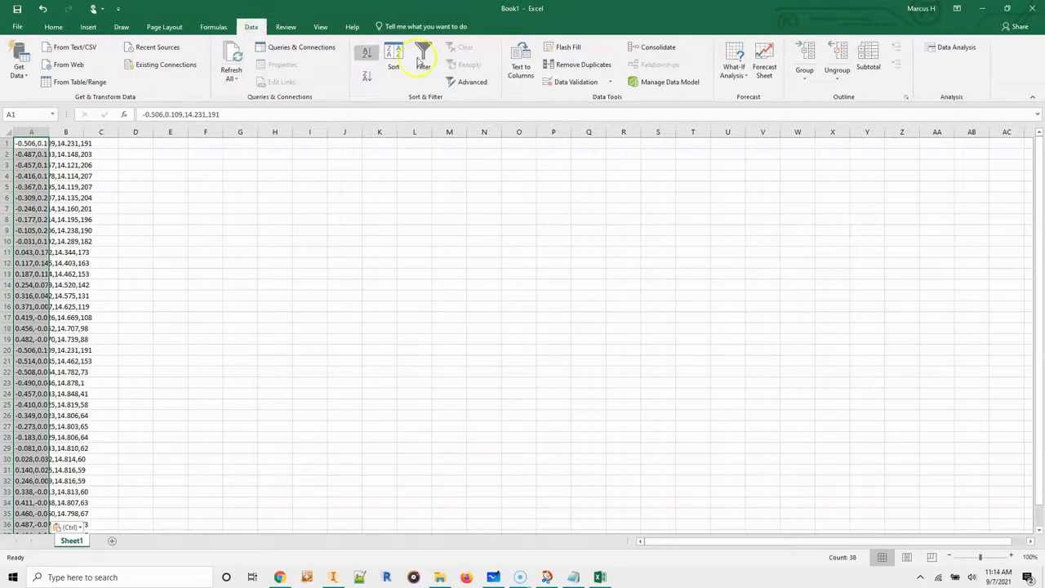
click(519, 62)
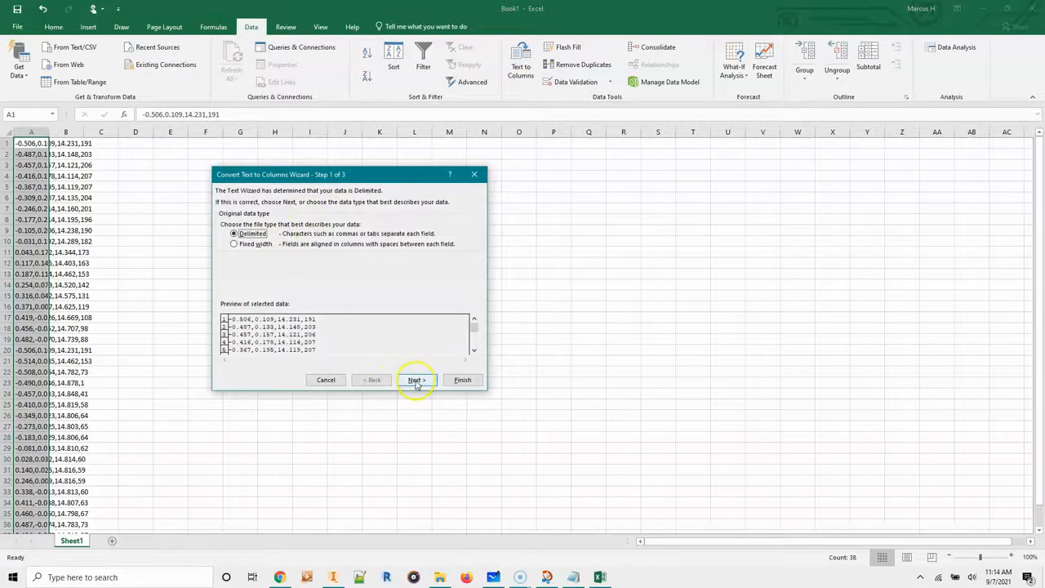
click(413, 380)
click(225, 243)
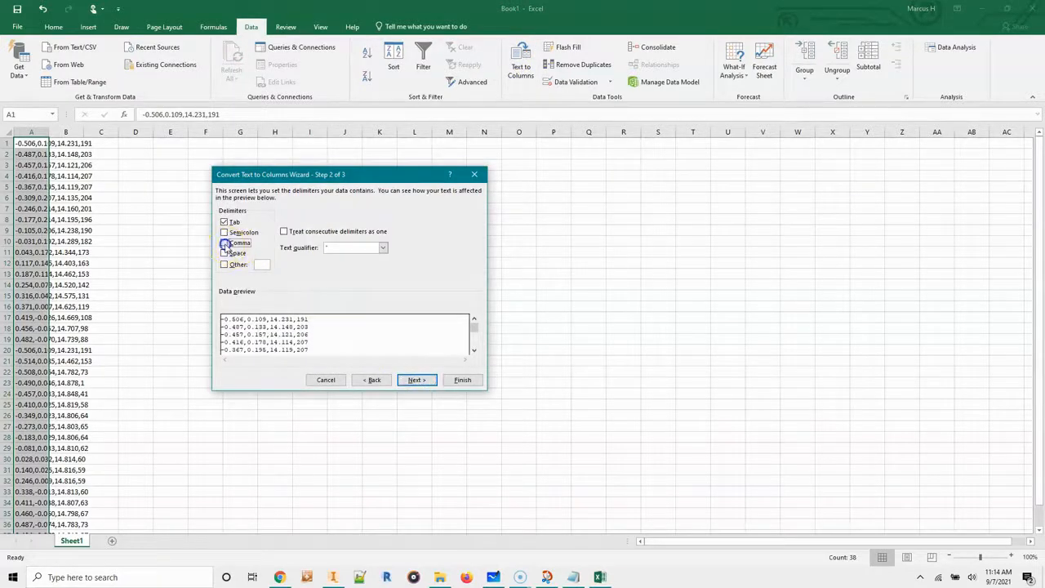
click(462, 379)
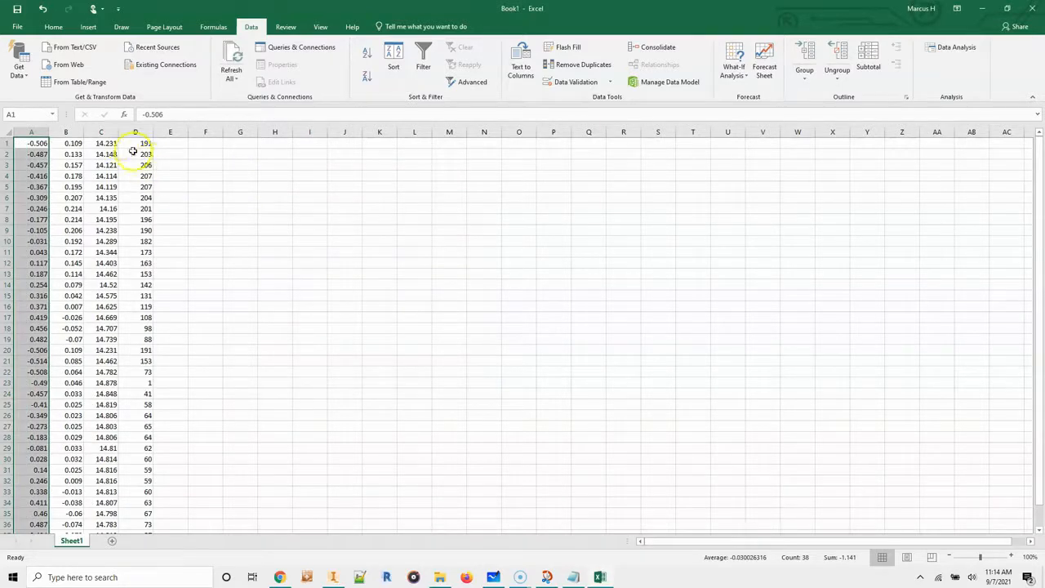
Step: Clear the contents of columns C through E, keeping only the coordinates in columns A and B
click(106, 133)
drag(107, 132, 170, 133)
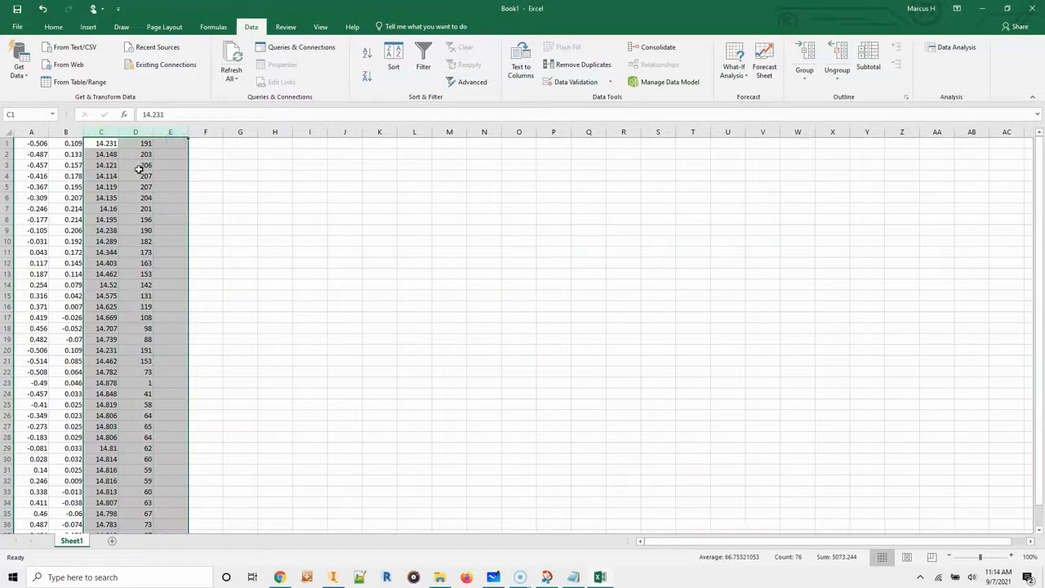
key(Delete)
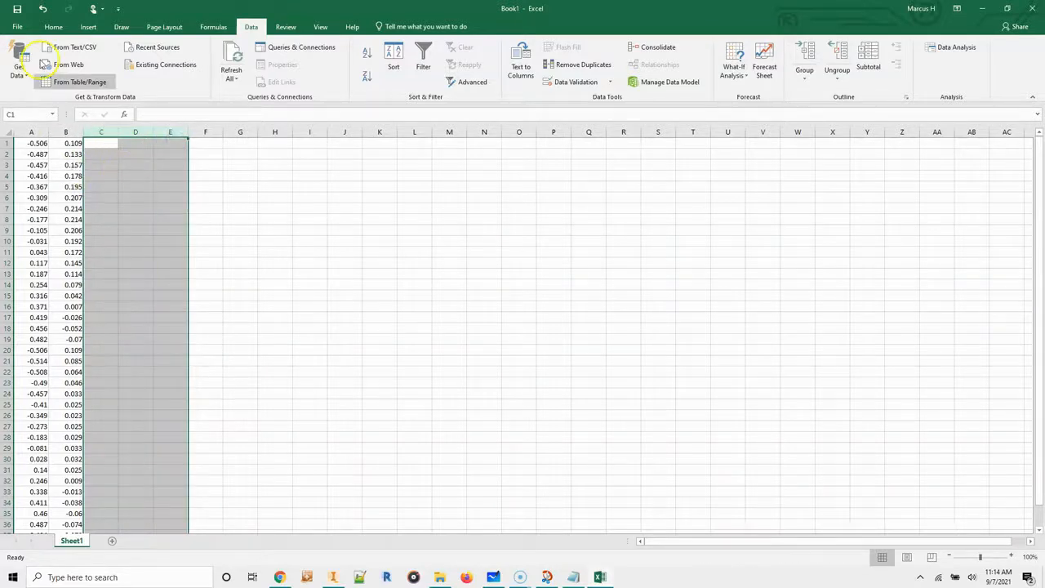
Step: Save the workbook as AIRFOIL-5.xlsx in the Documents > Inventor > 21-Aerospace folder
click(17, 27)
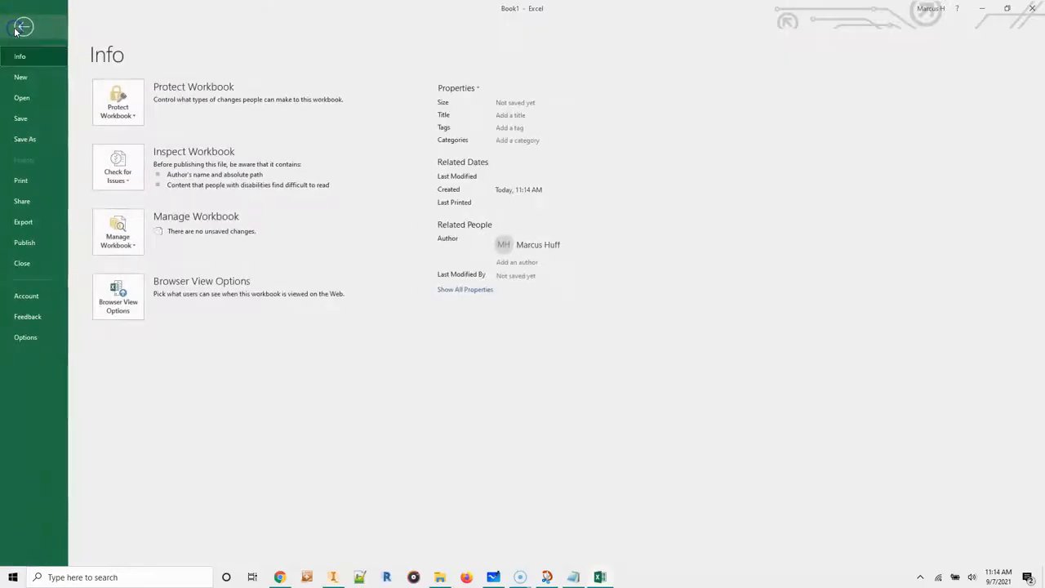
click(31, 116)
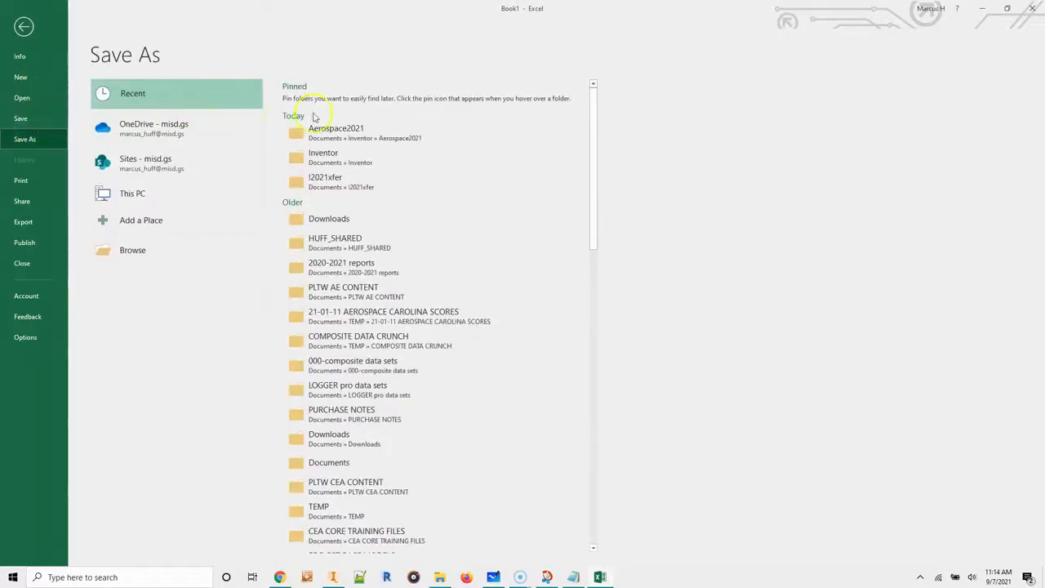
click(130, 256)
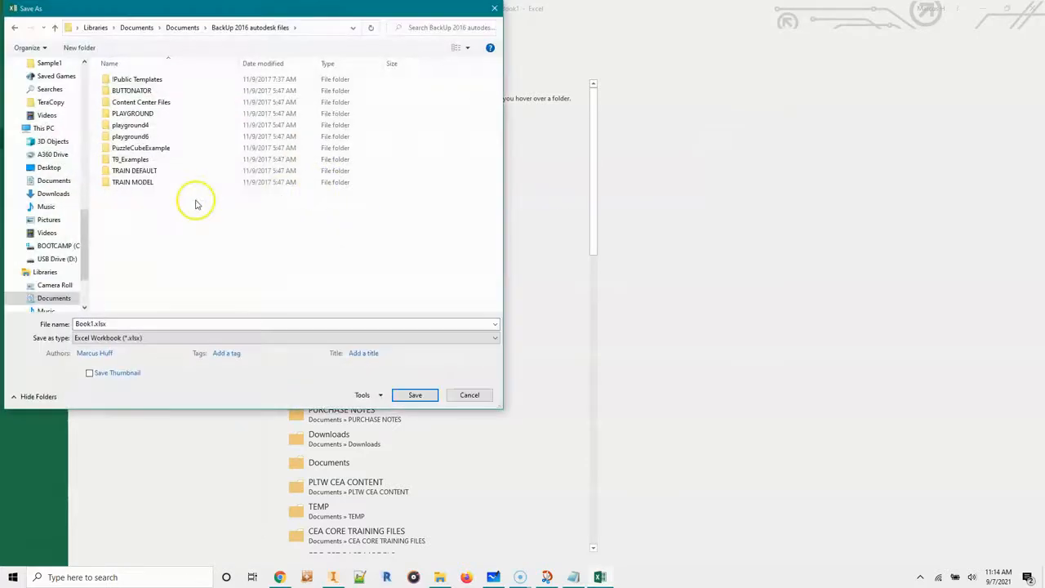
click(185, 29)
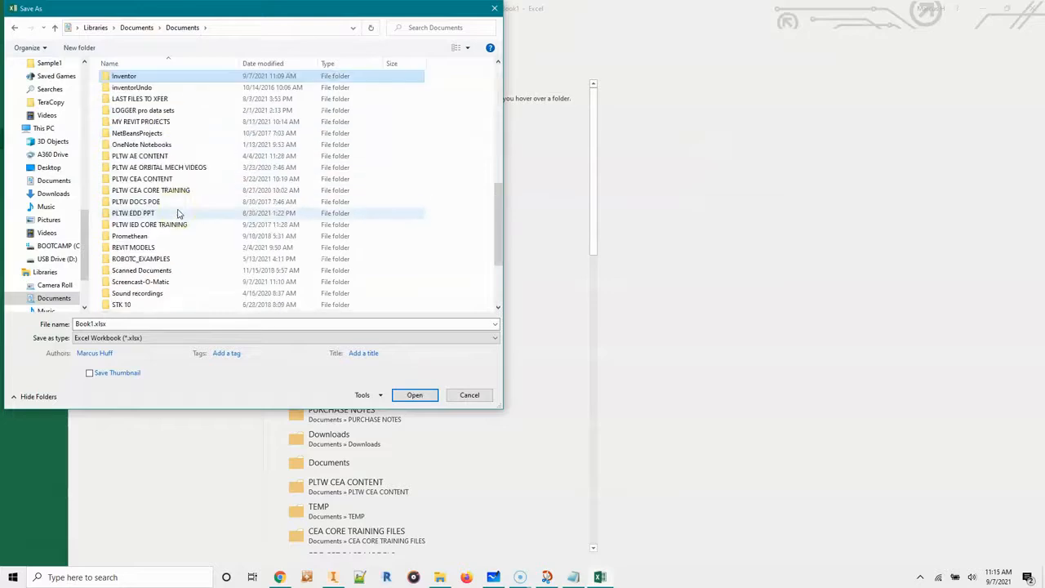
key(Return)
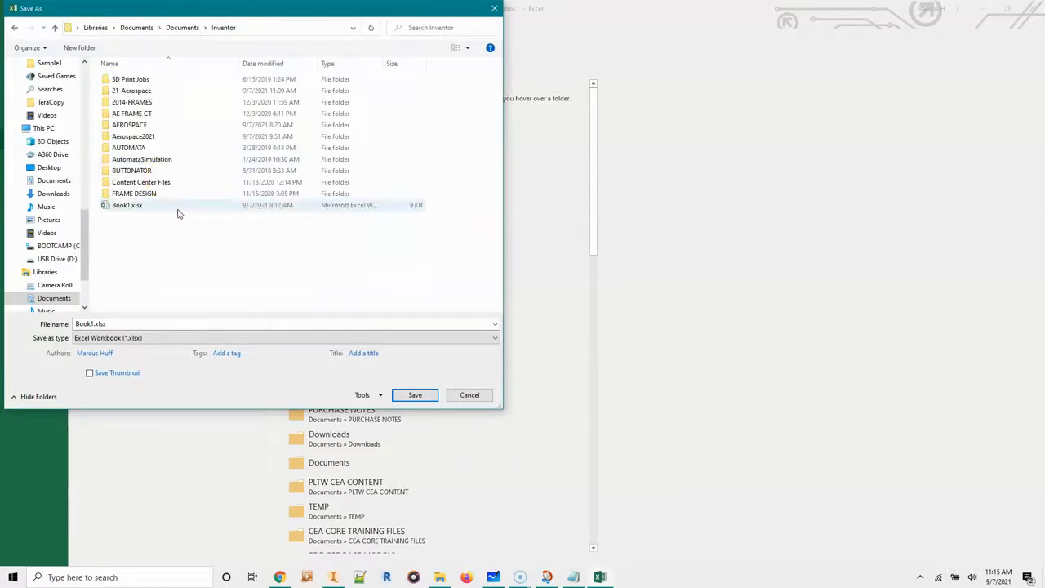
double_click(149, 91)
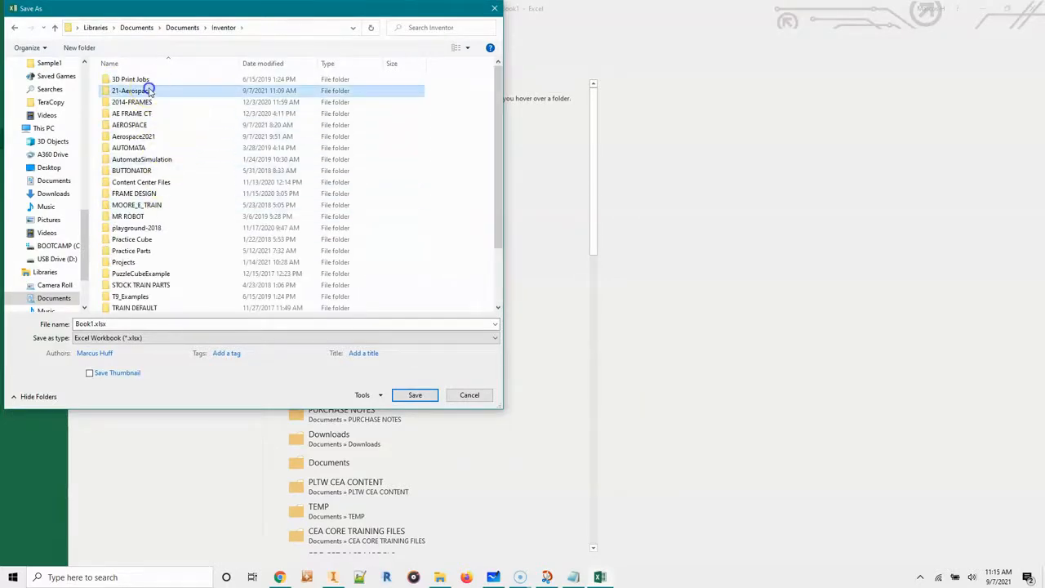
click(431, 396)
click(99, 322)
double_click(94, 323)
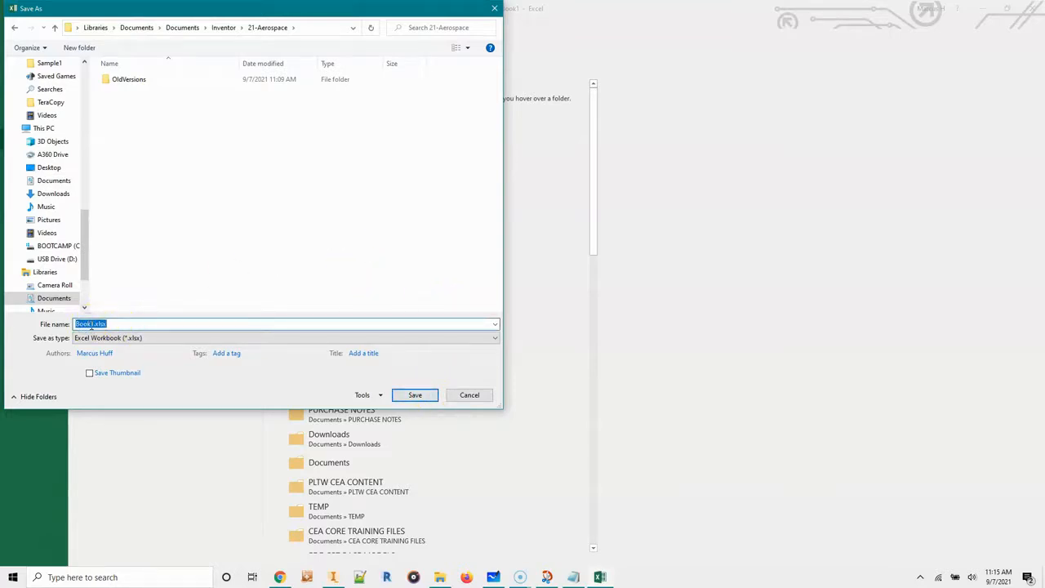
text(AIRFOIL-5)
click(415, 395)
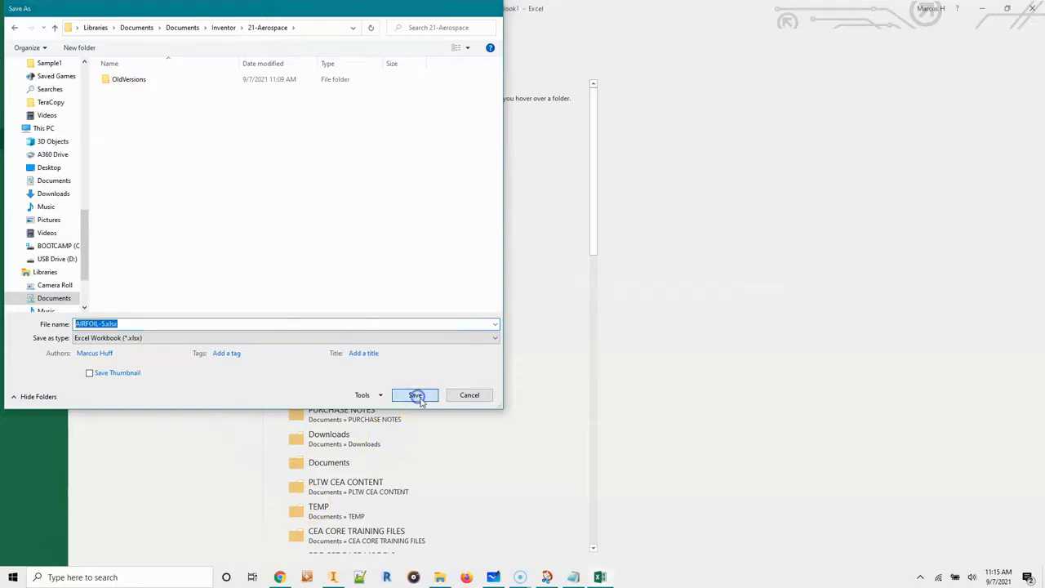